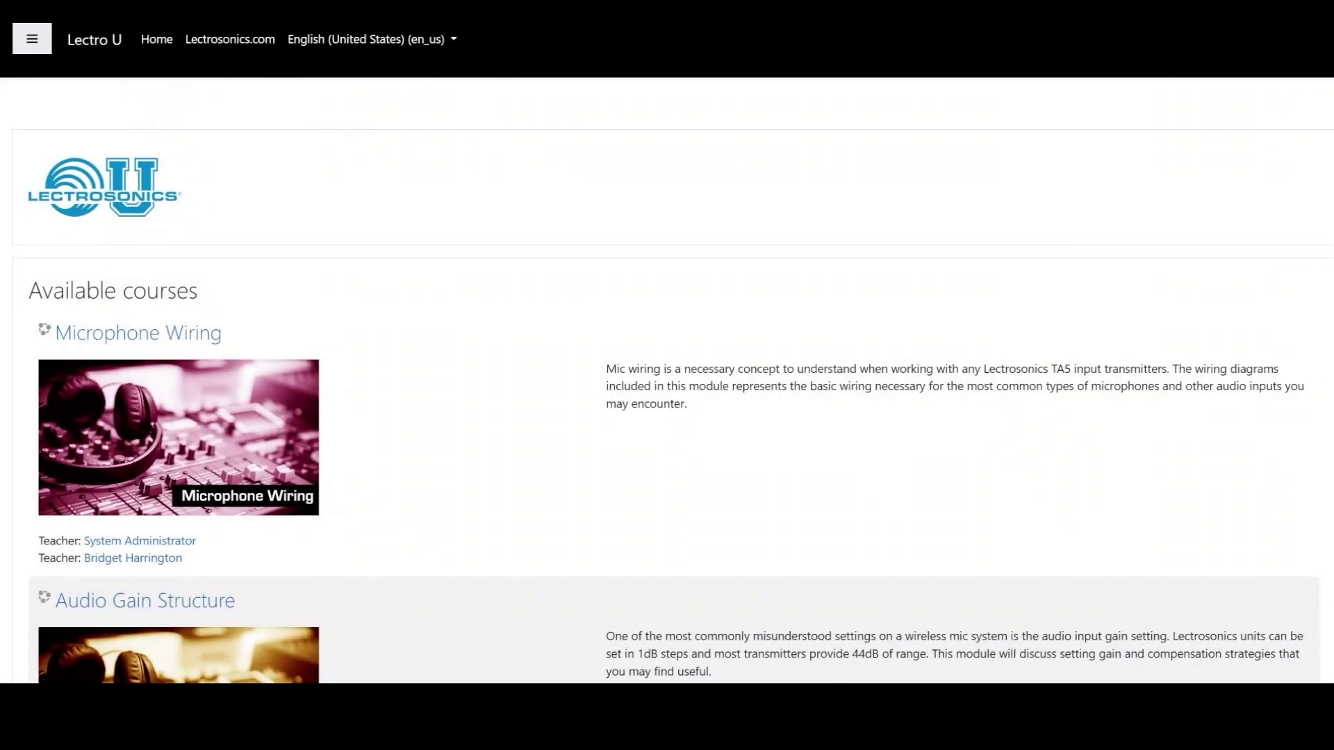
# - Move the DSQD receiver below the DSR4, then back to the top of the session
pyautogui.scroll(-2, 667, 403)
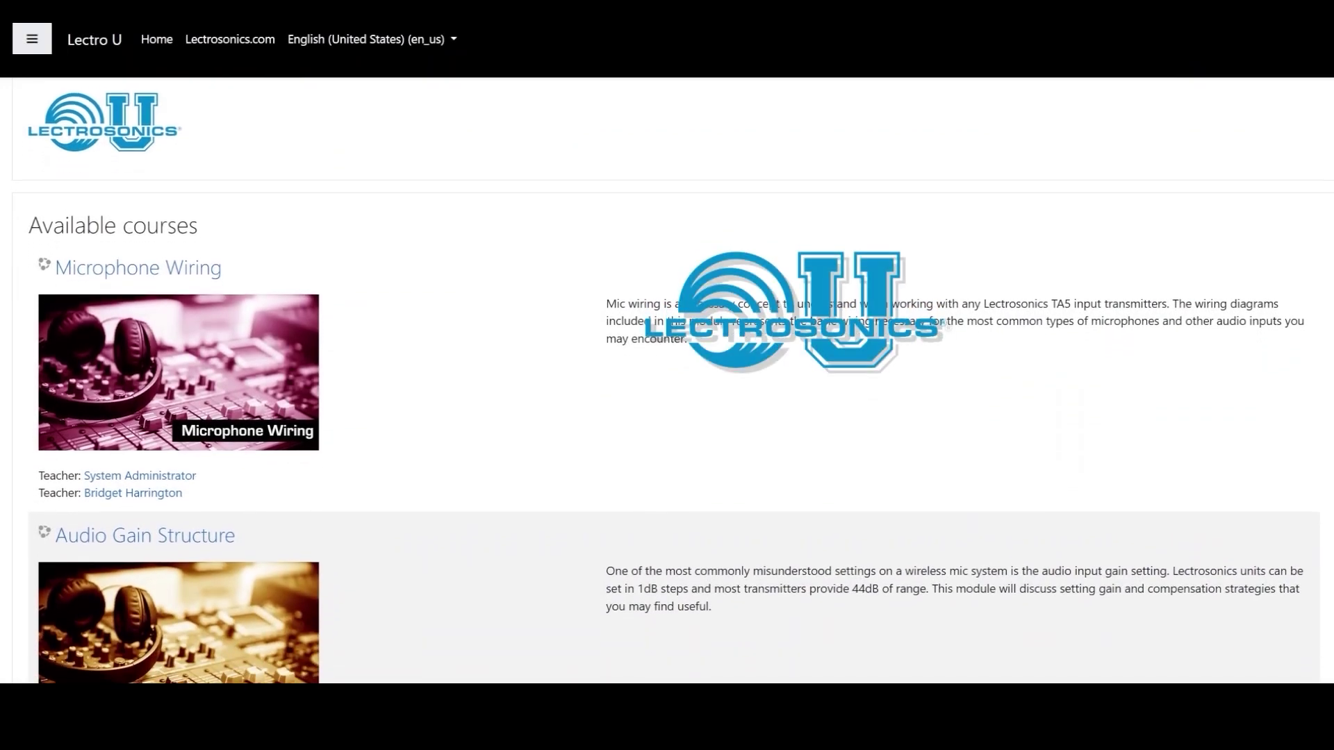
pyautogui.scroll(-3, 667, 403)
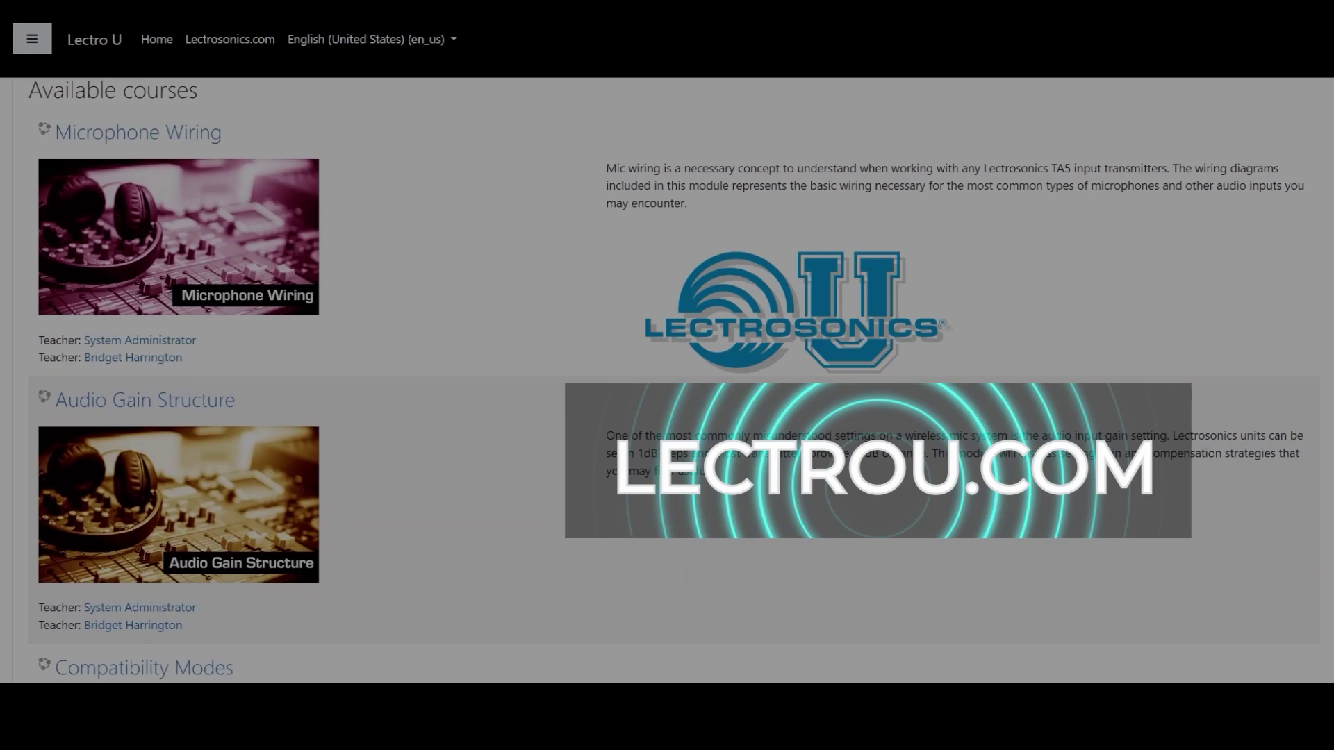
pyautogui.scroll(-3, 667, 403)
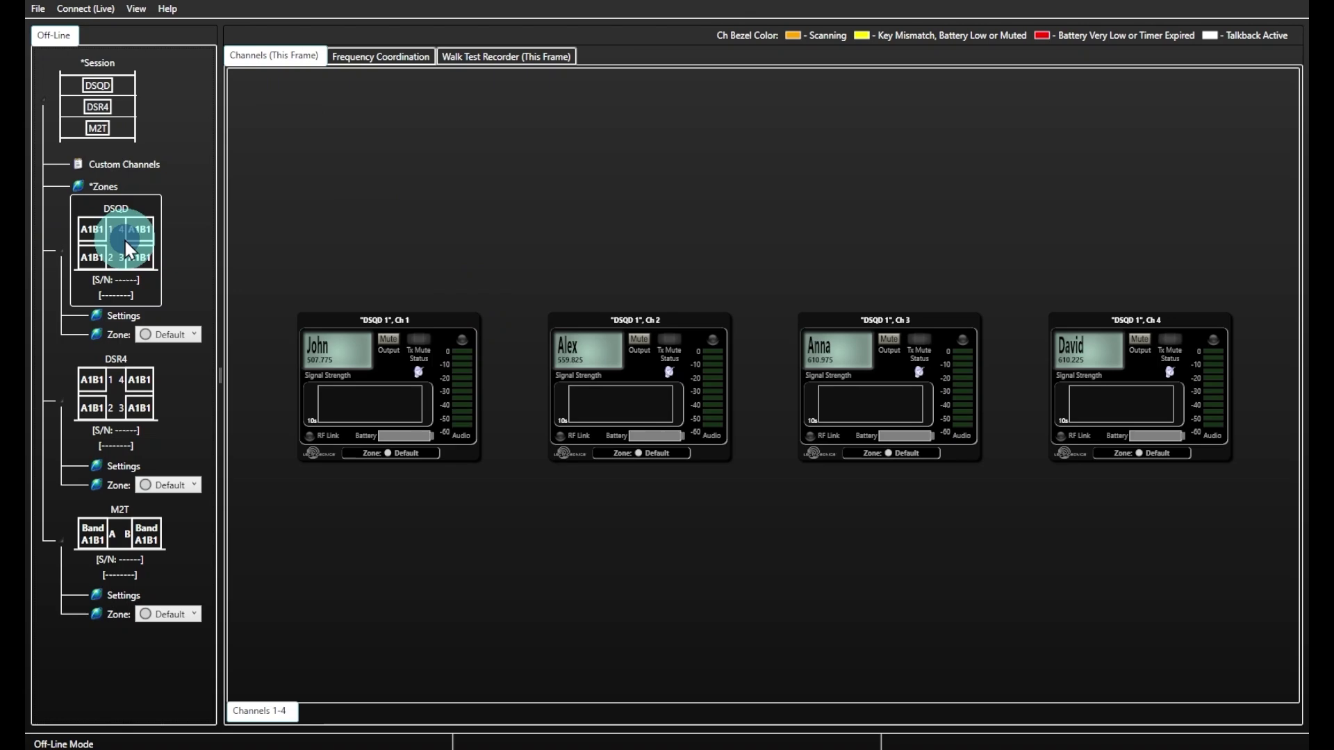
pyautogui.moveTo(114, 243); pyautogui.dragTo(134, 661)
pyautogui.moveTo(164, 469); pyautogui.dragTo(173, 153)
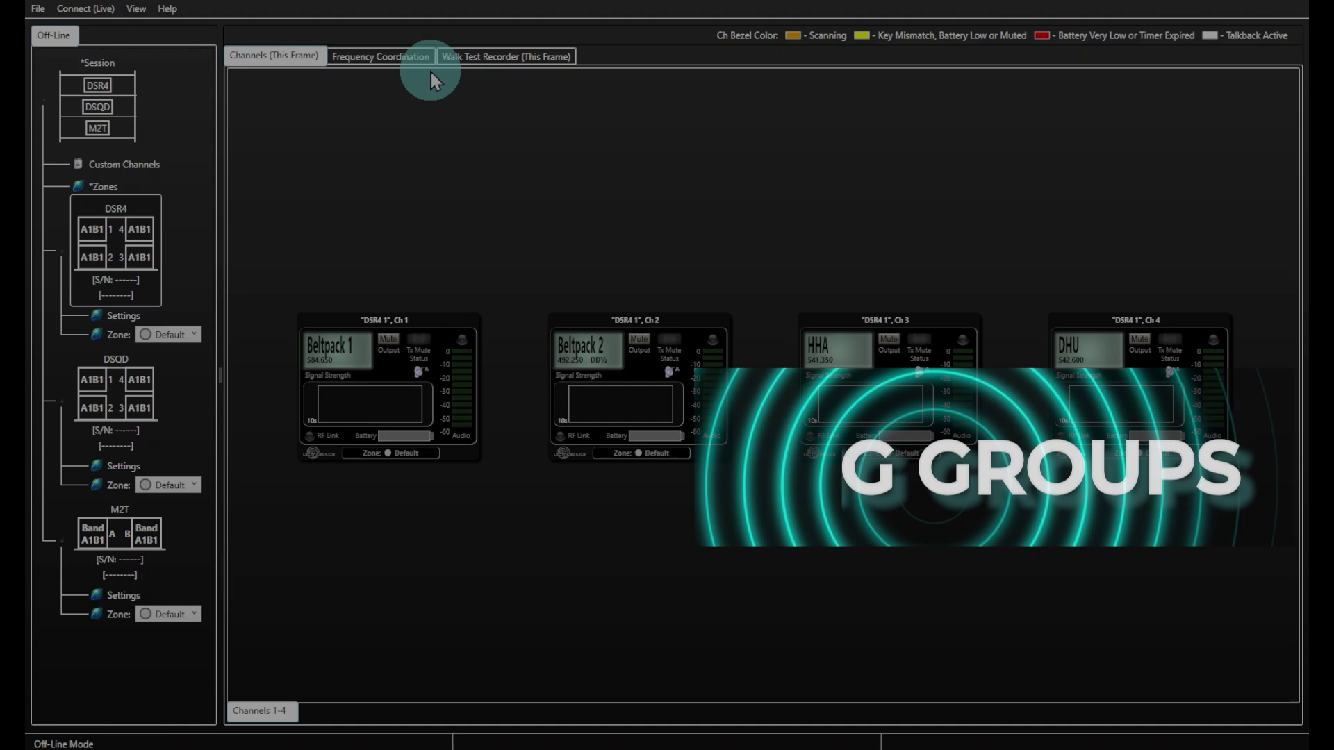
# - Export the coordinated frequencies to tuning group W and open the DSR4 receiver's settings
pyautogui.click(429, 66)
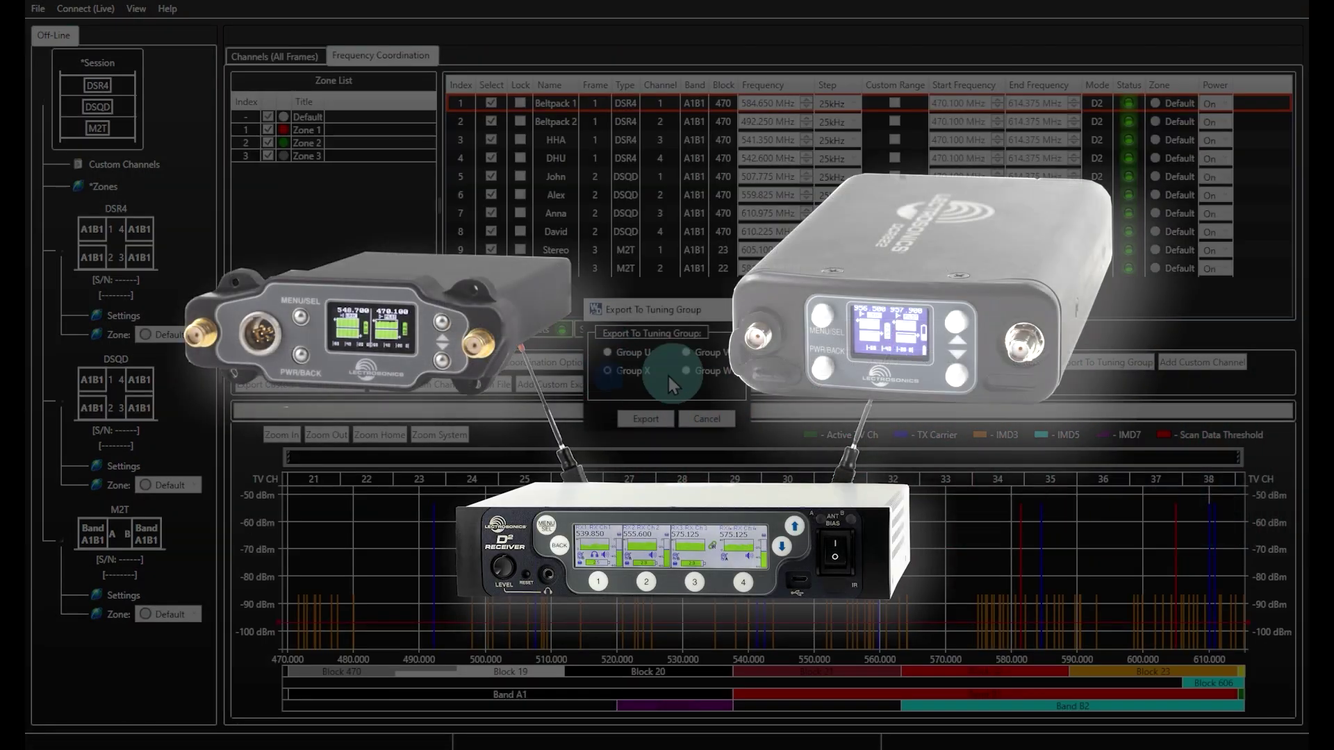
pyautogui.click(701, 370)
pyautogui.click(644, 419)
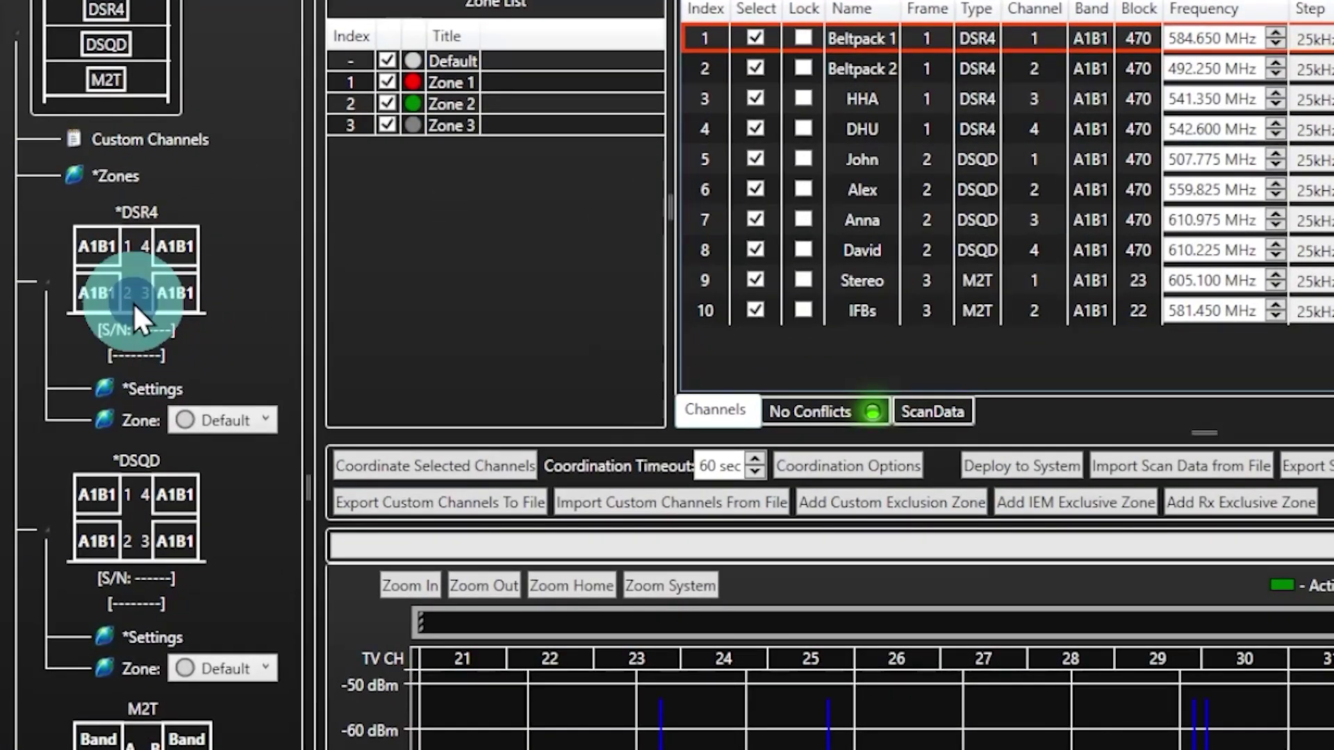
pyautogui.click(132, 302)
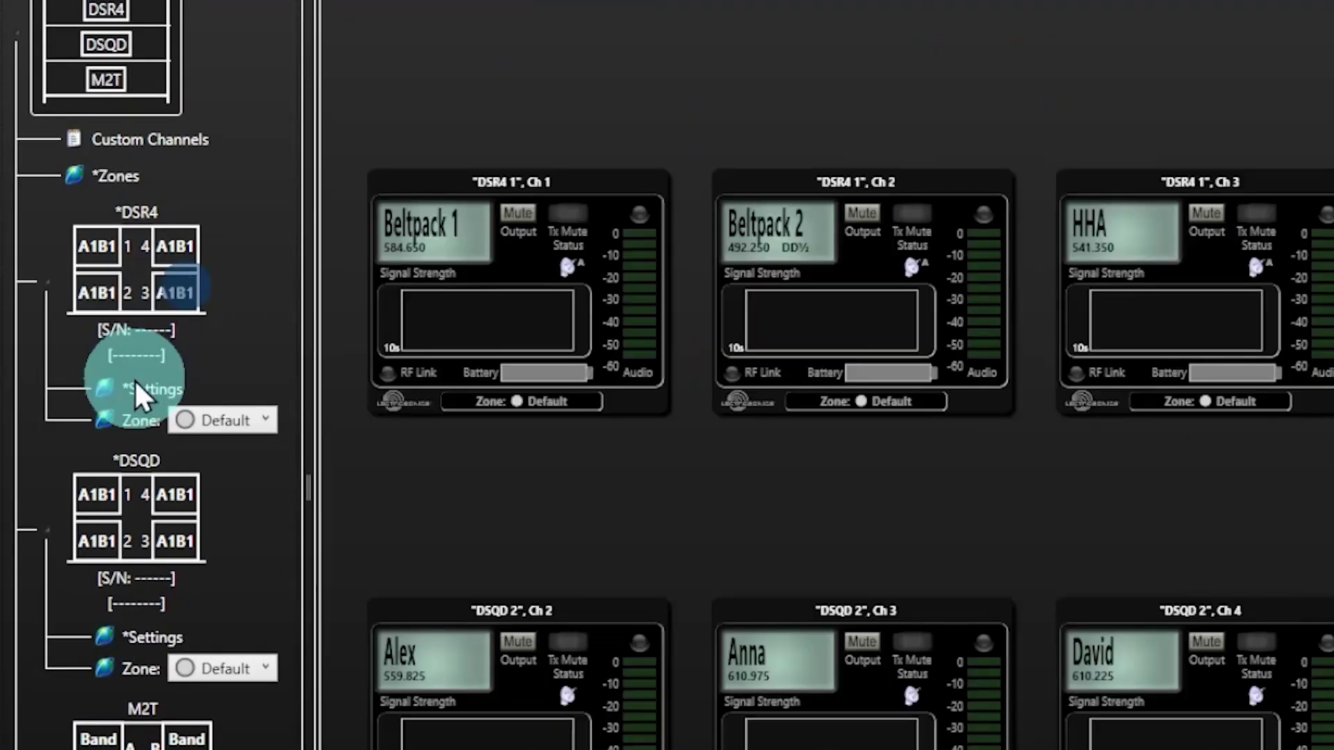
pyautogui.click(145, 390)
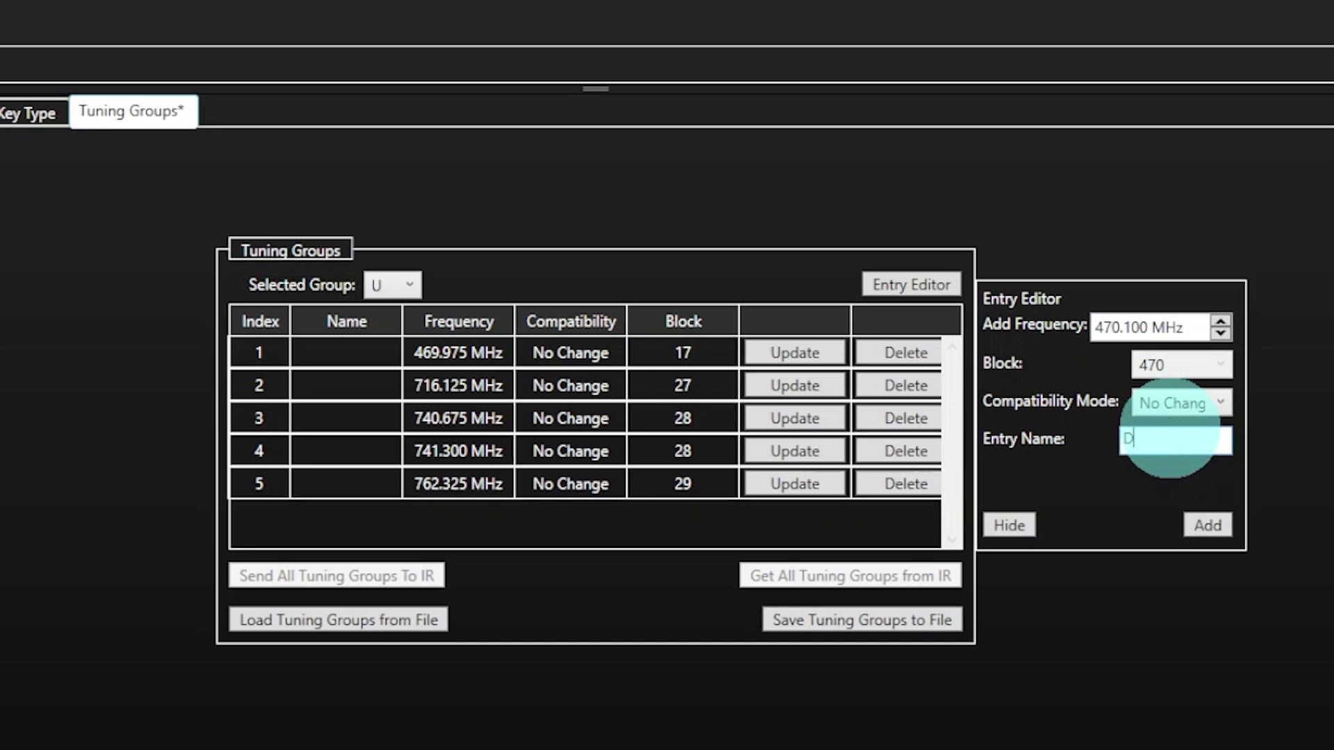
# - Add entry DAN at 470.100 MHz to group U and rename the 469.975 MHz entry Mike
pyautogui.click(1169, 429)
pyautogui.write('DAN')
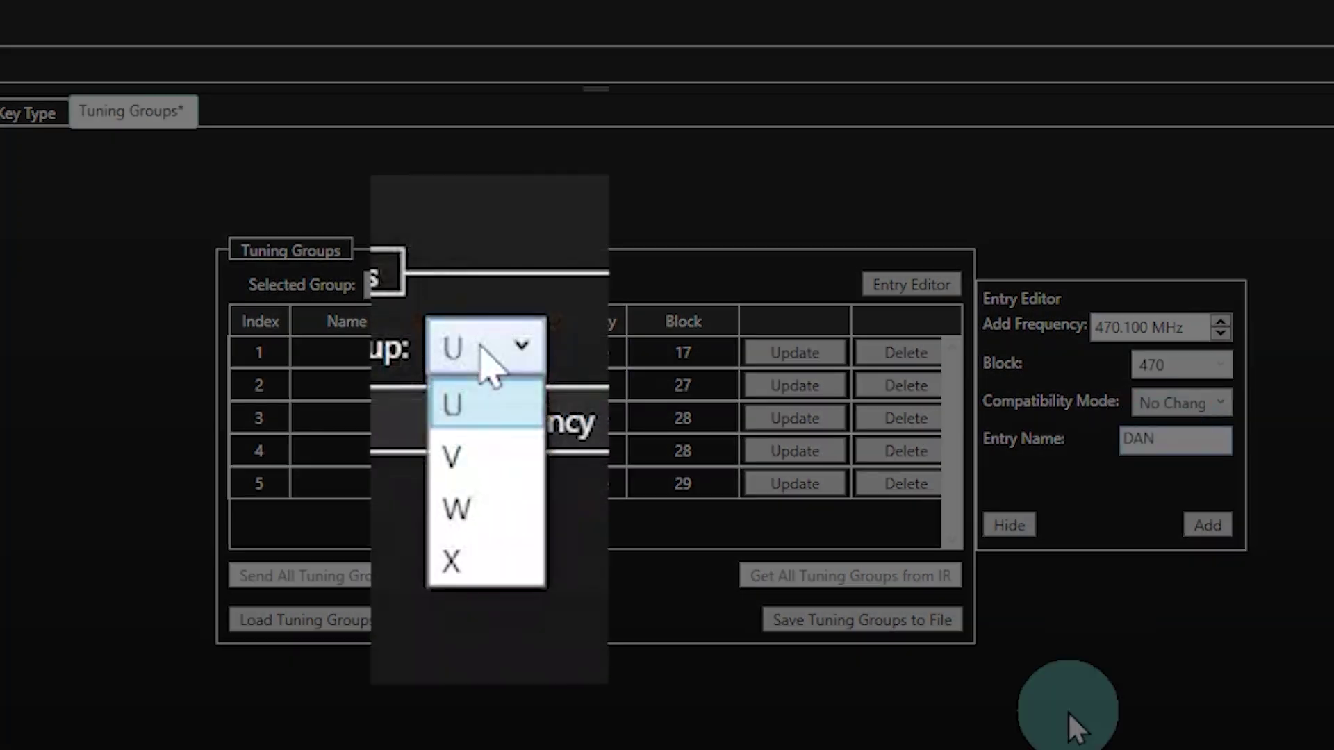
pyautogui.click(1205, 528)
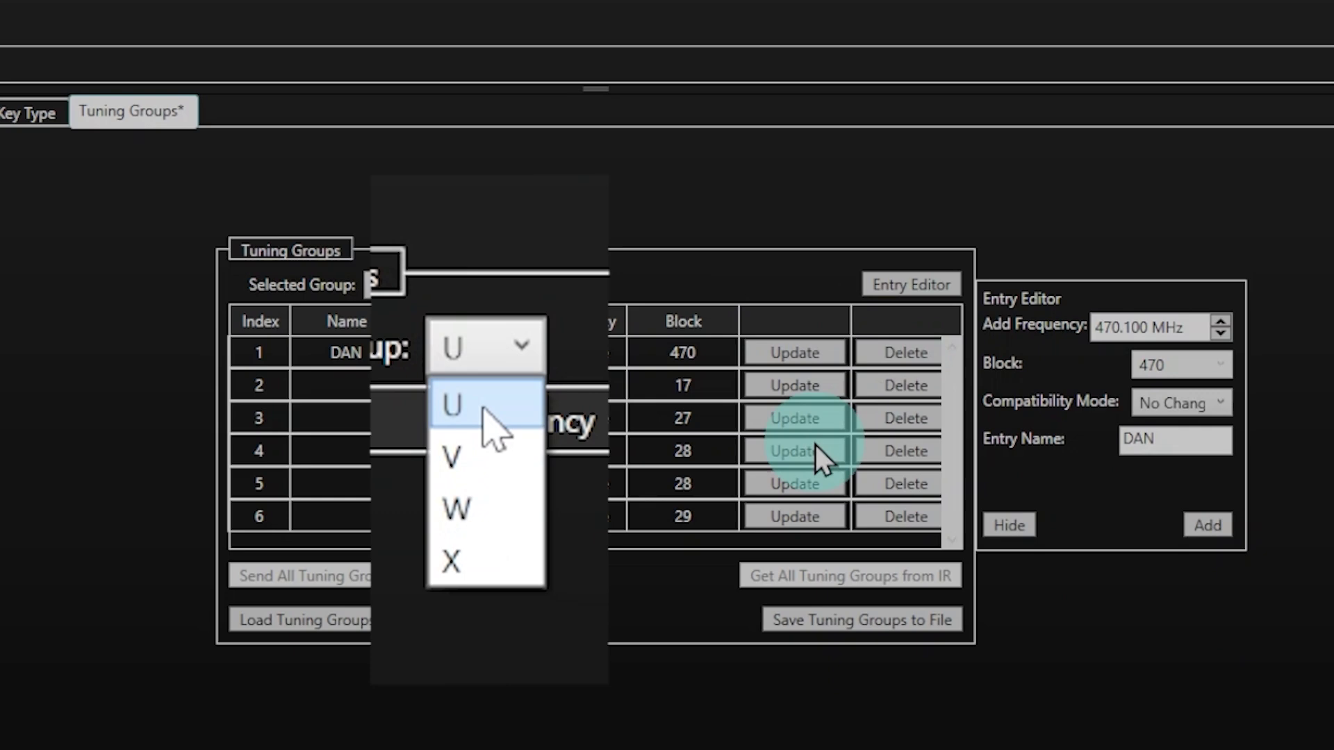
pyautogui.click(791, 386)
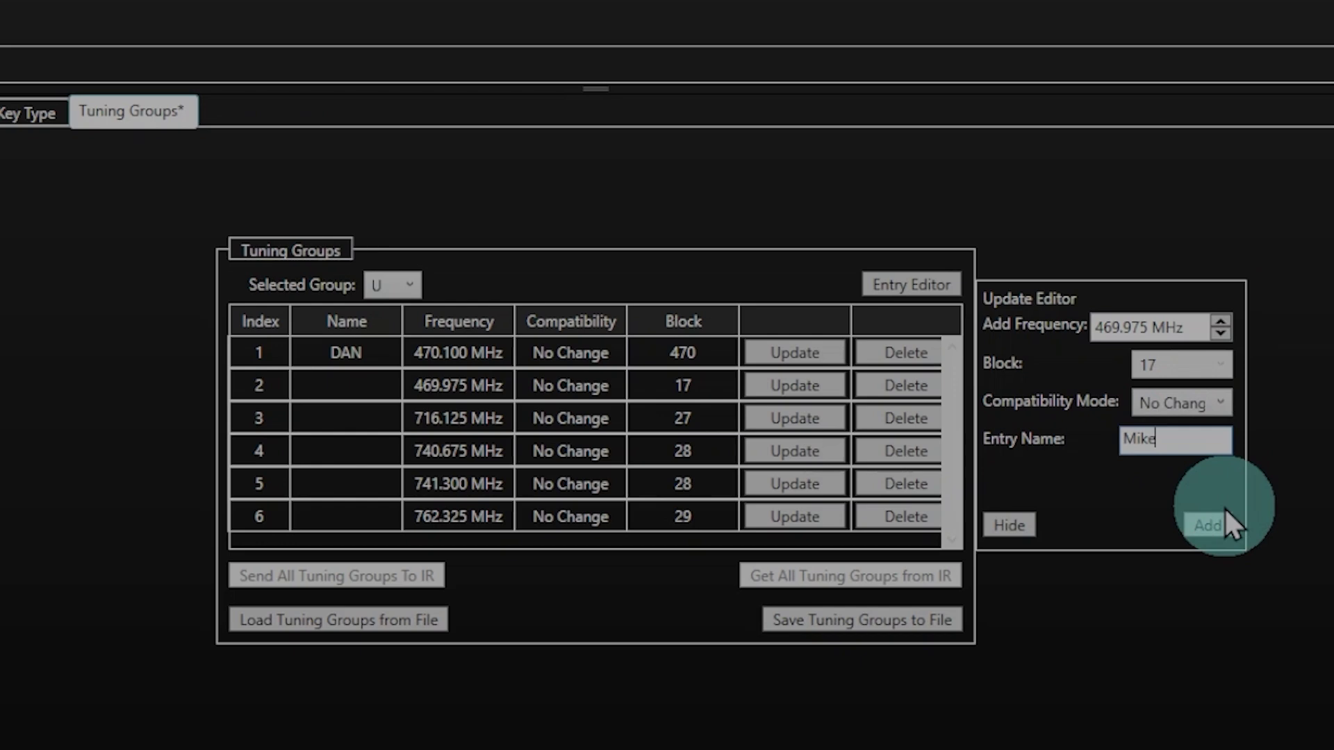
pyautogui.click(1209, 523)
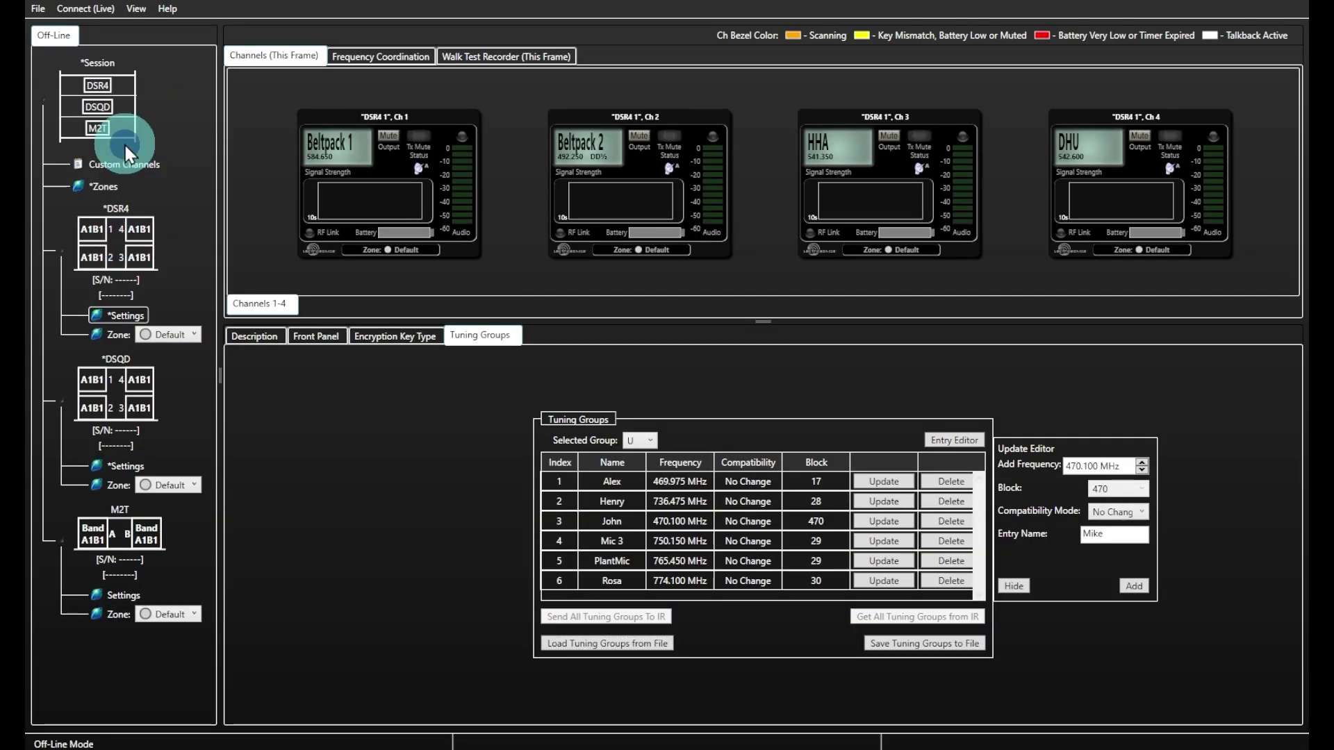
# - Show all session channels and move the DSR4 receiver down one position with Move Down
pyautogui.click(124, 129)
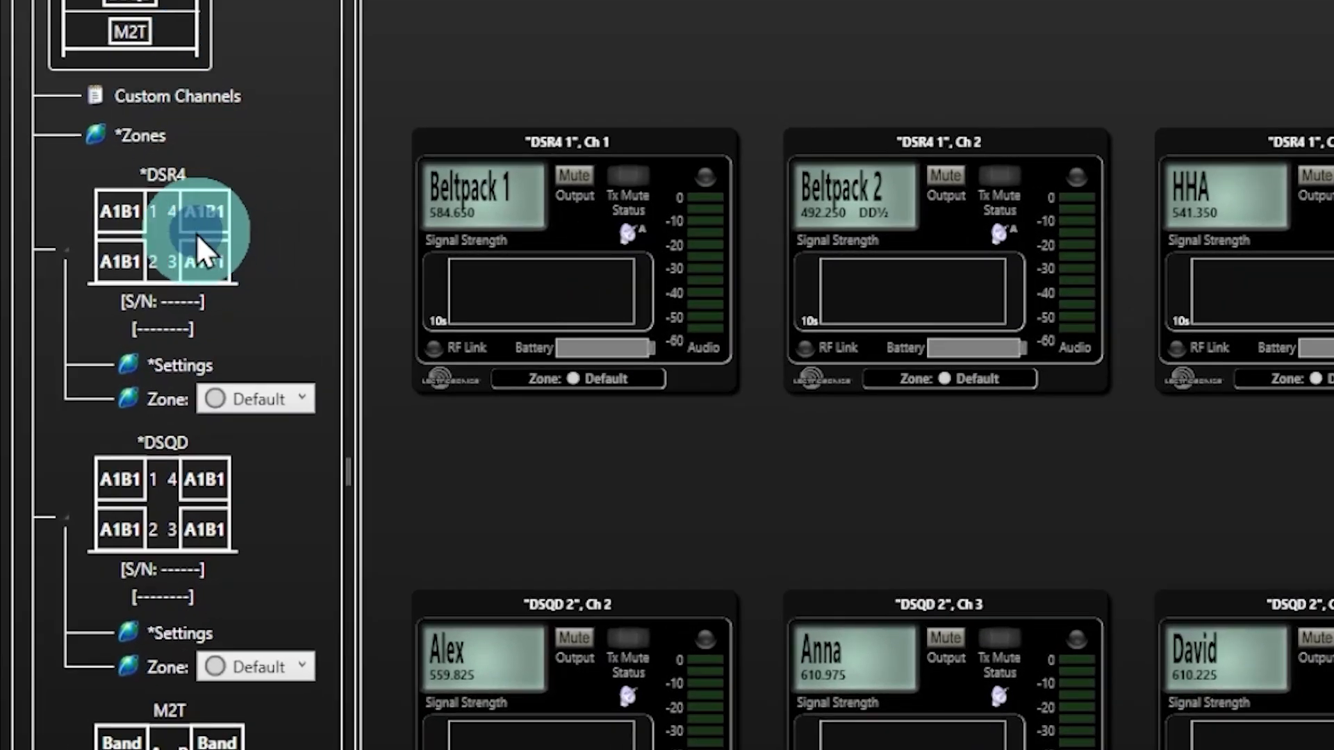
pyautogui.rightClick(196, 232)
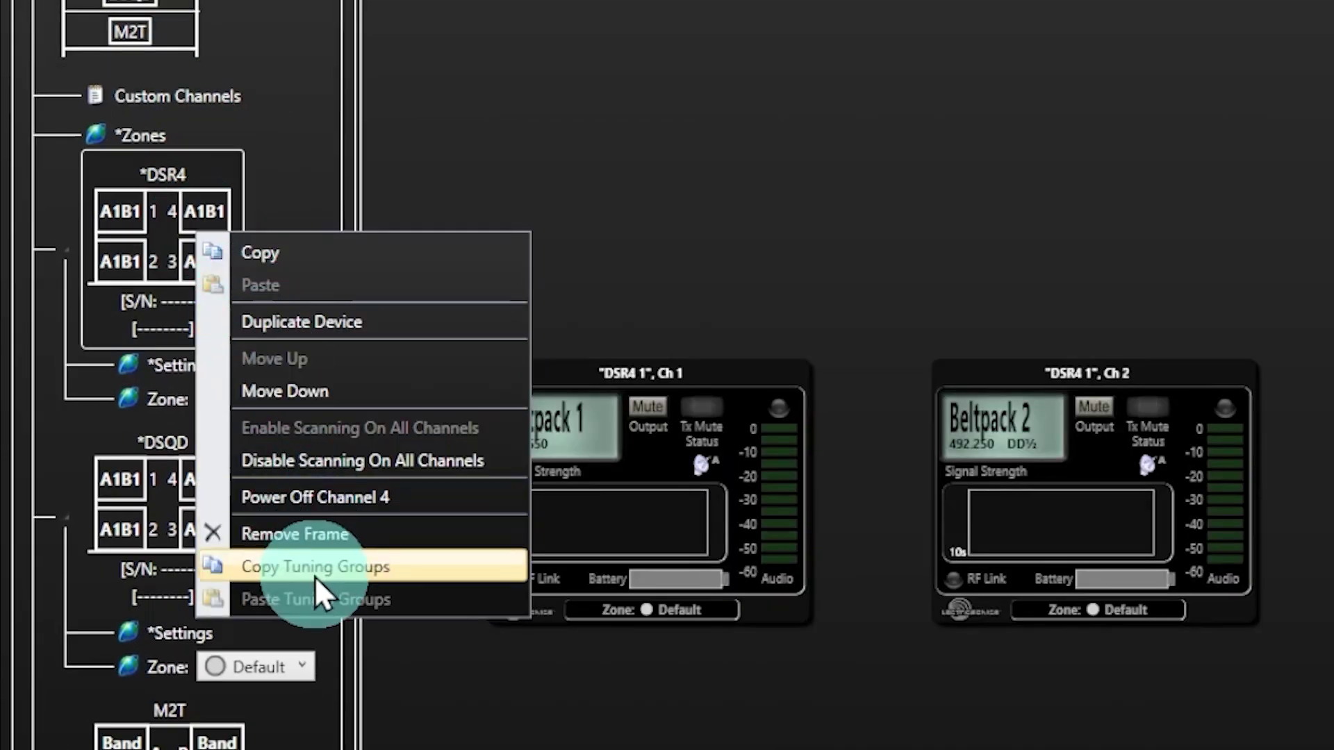
pyautogui.click(204, 741)
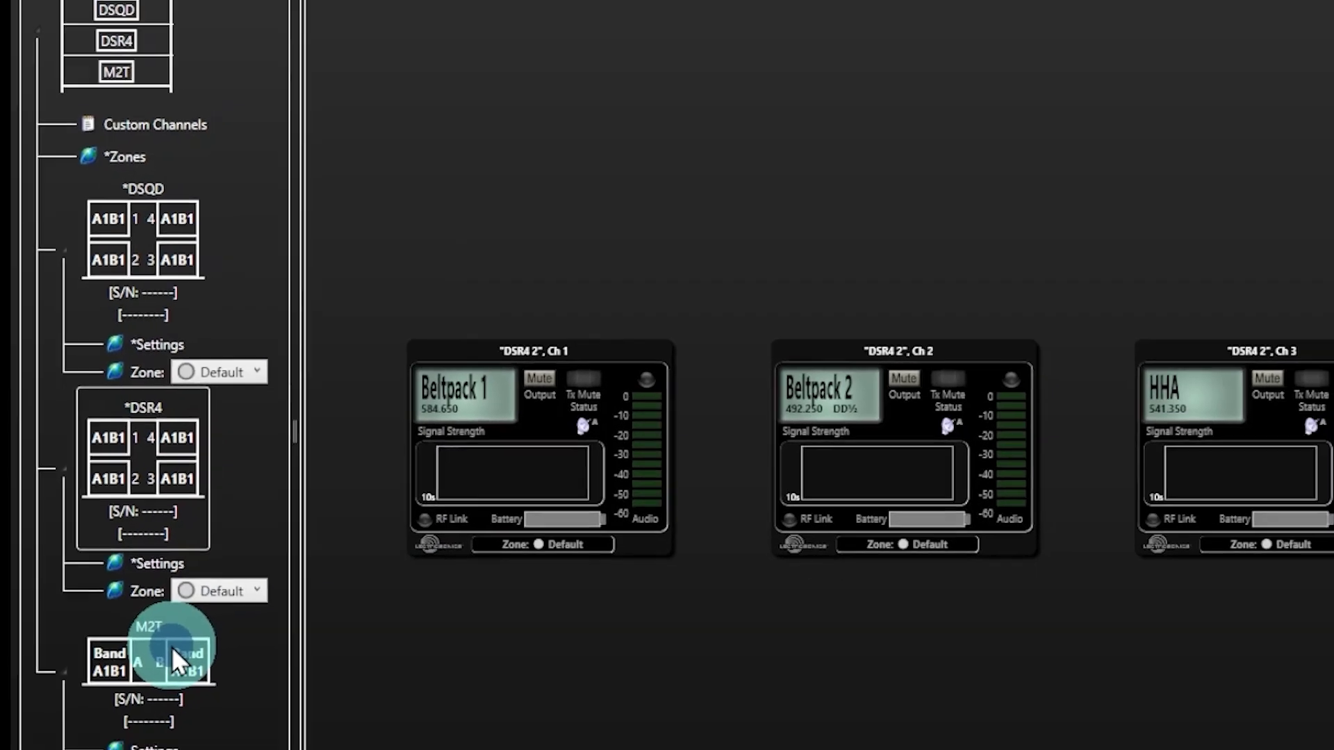
pyautogui.rightClick(203, 742)
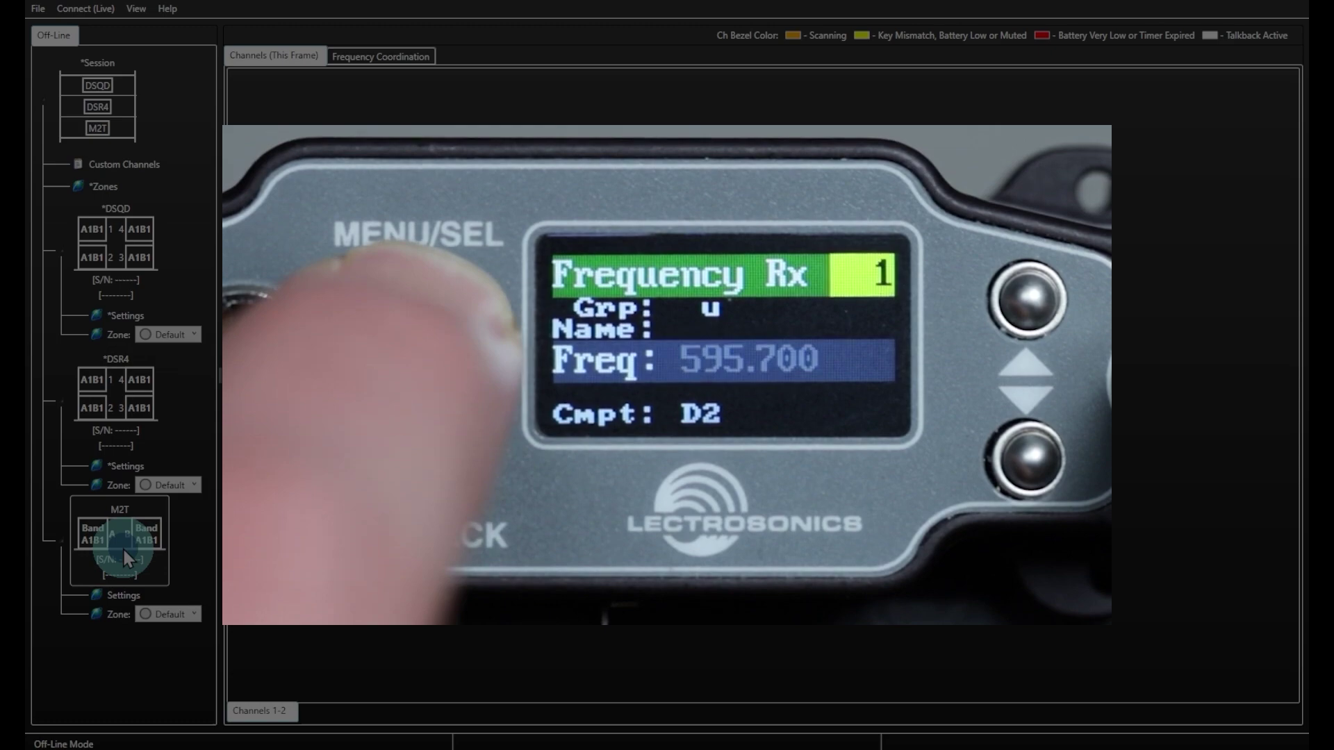
# - Move the M2T device to the end of the session order, after the DSR4
pyautogui.rightClick(124, 549)
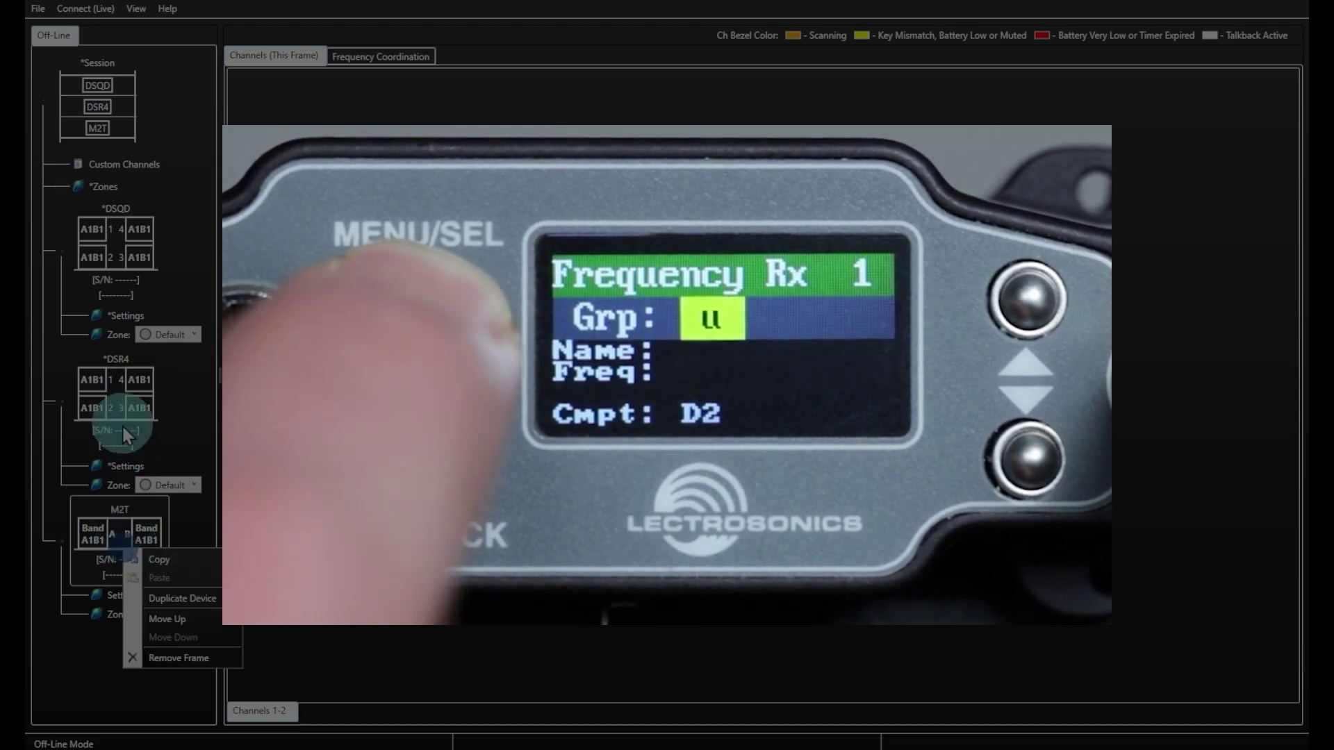
pyautogui.click(124, 401)
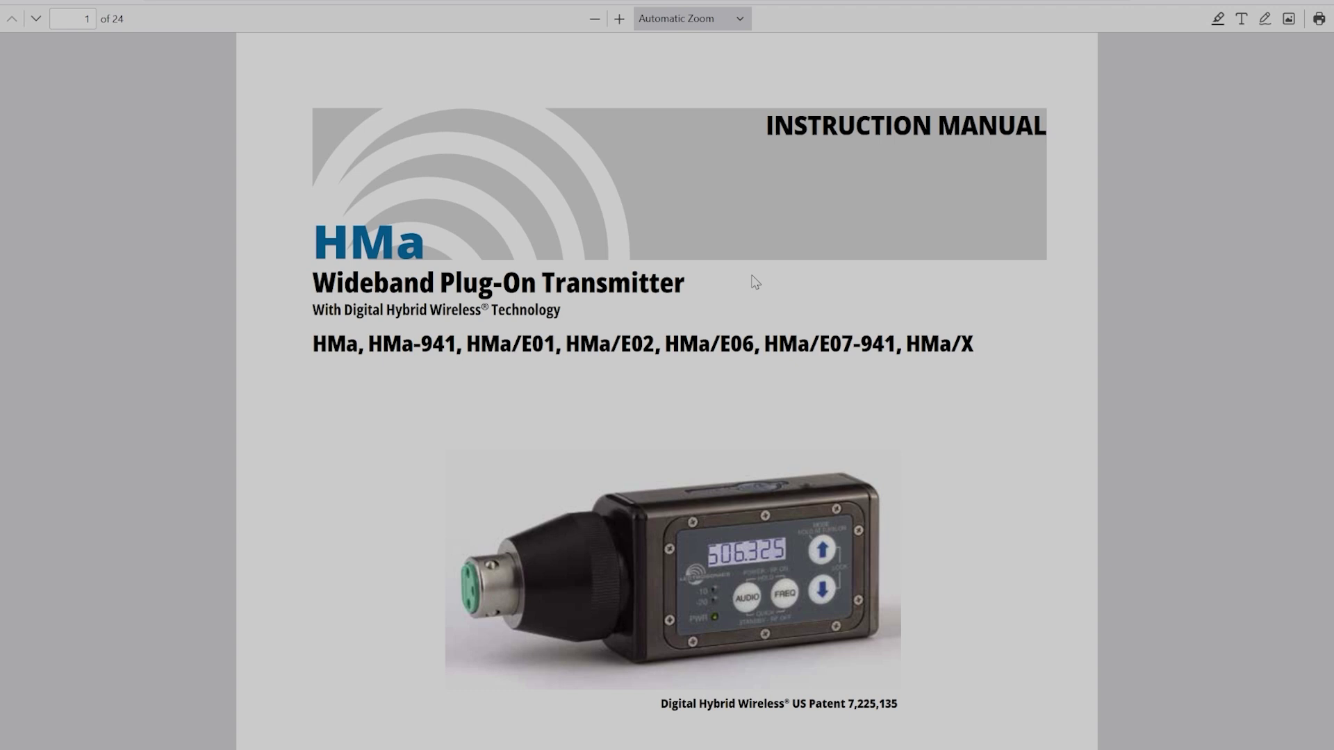
pyautogui.scroll(-4, 753, 281)
pyautogui.scroll(-20, 753, 281)
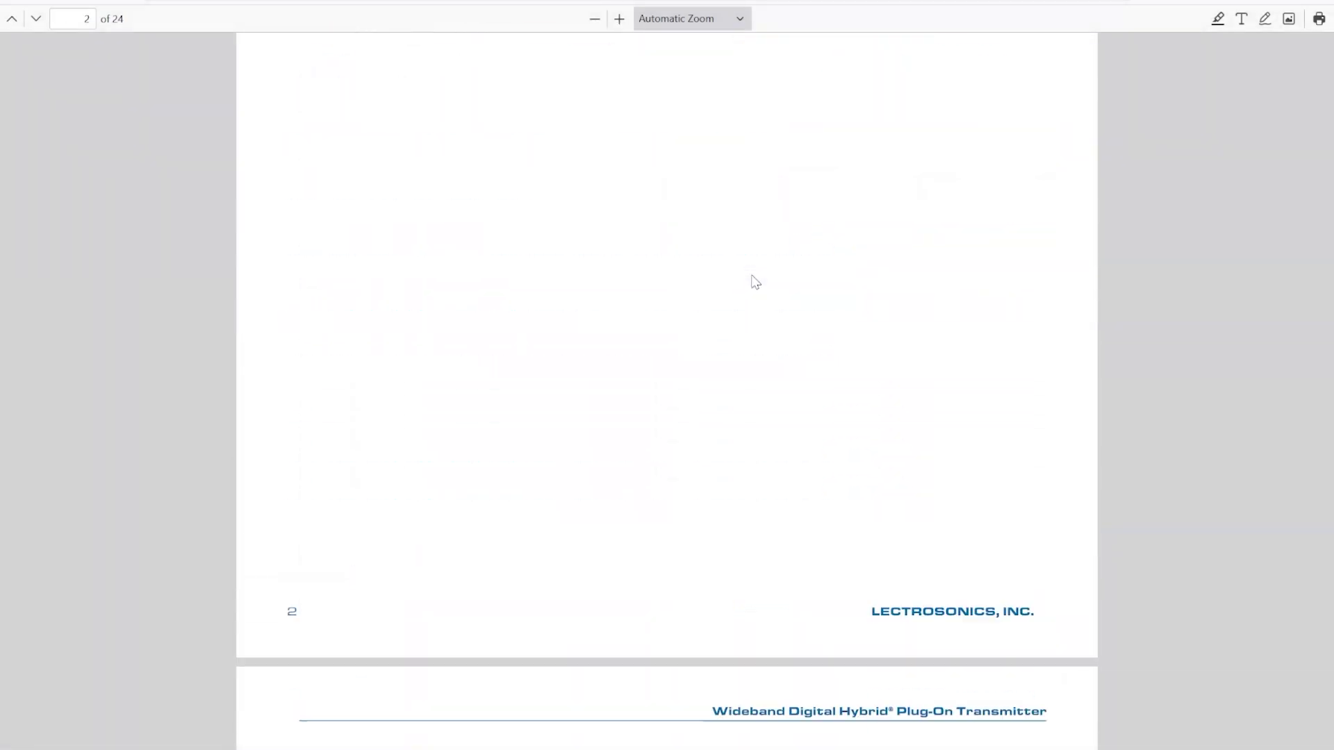
pyautogui.scroll(-20, 755, 281)
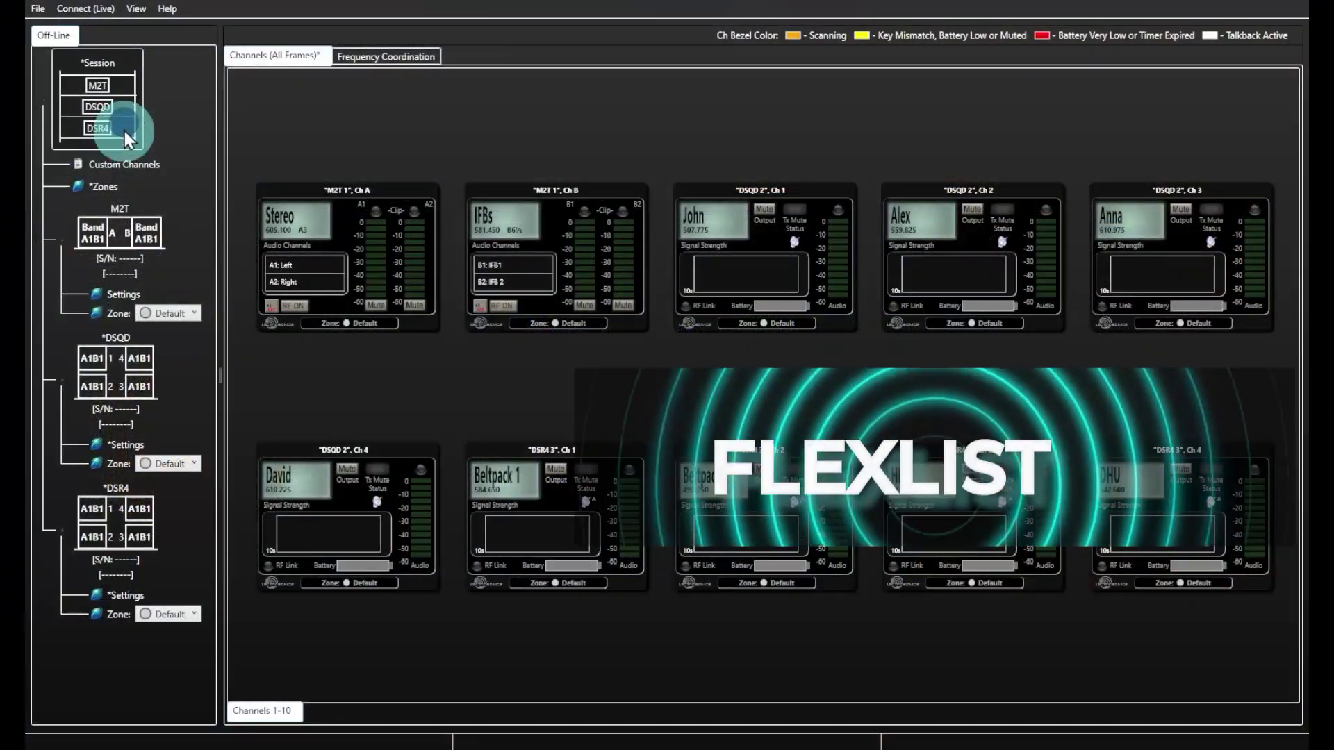
# - In the M2T's FlexList, set Mix 3D Gain to +0dB, keeping HF Corner at 7kHz
pyautogui.click(118, 235)
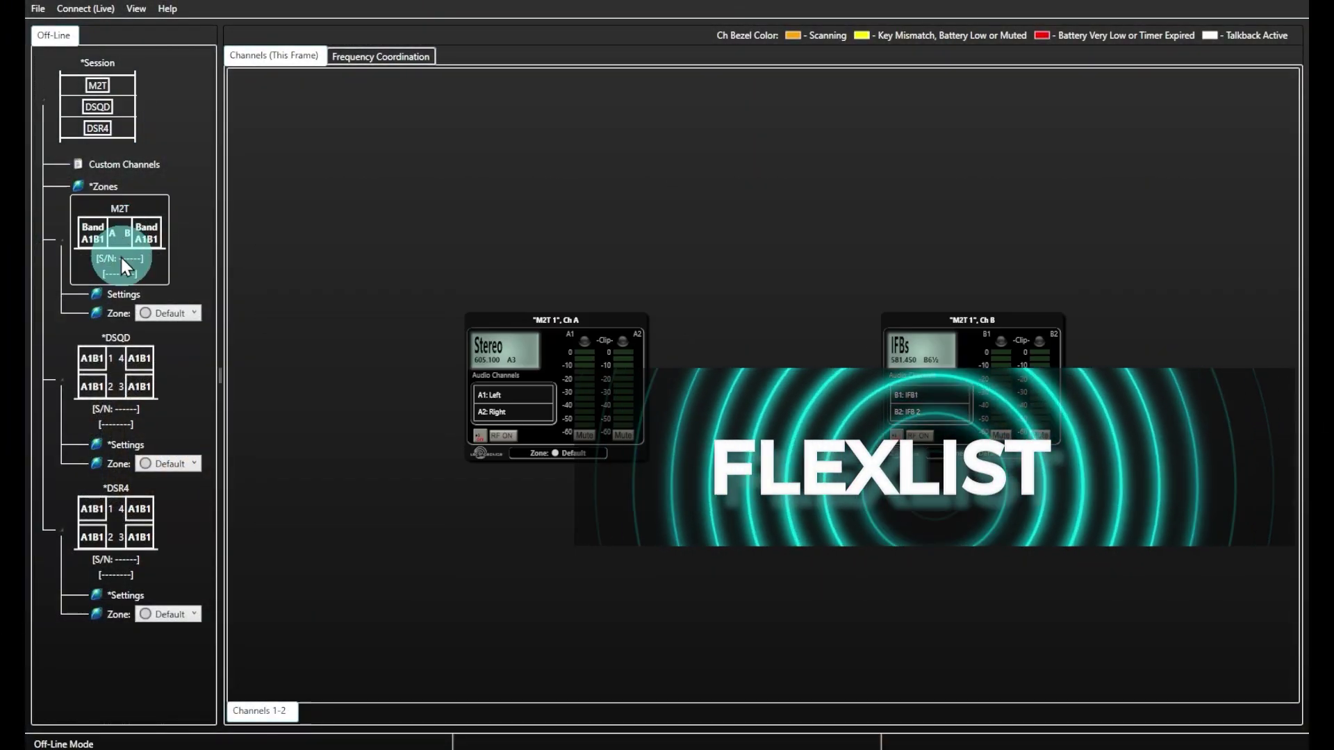
pyautogui.click(131, 296)
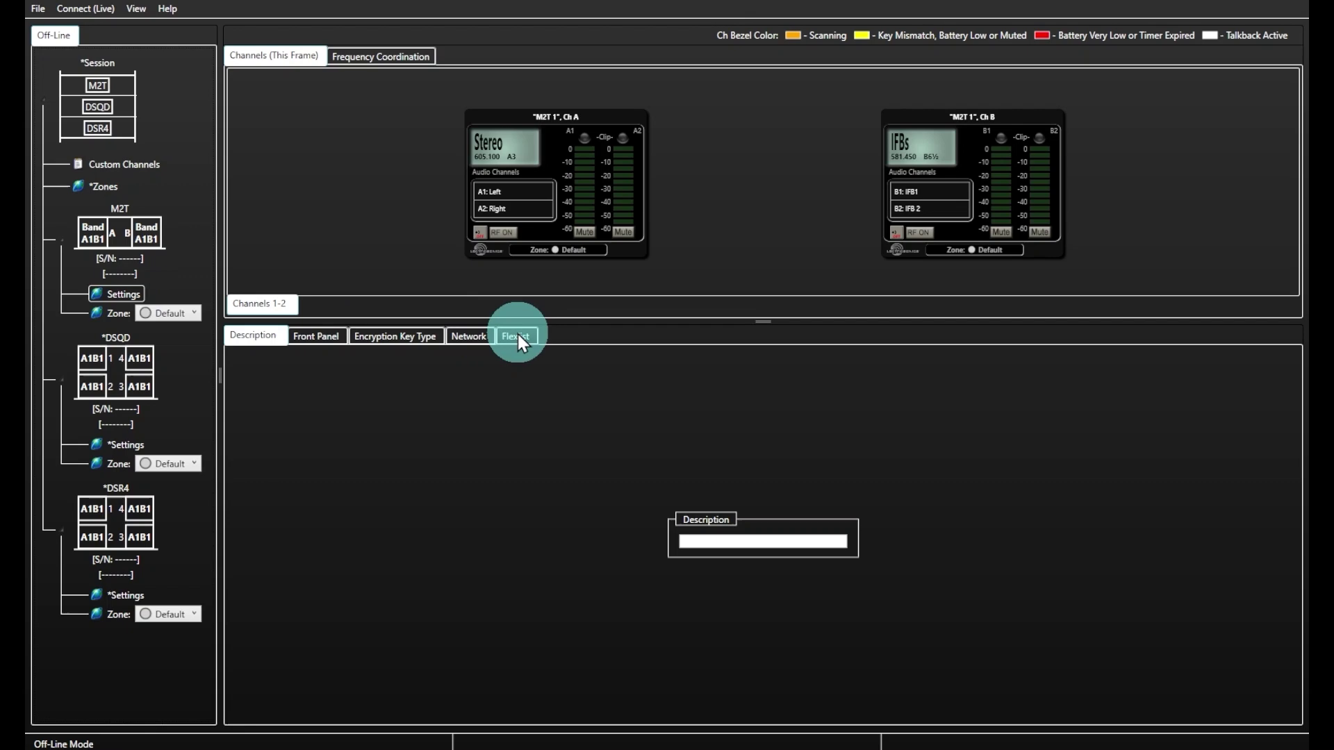
pyautogui.click(517, 336)
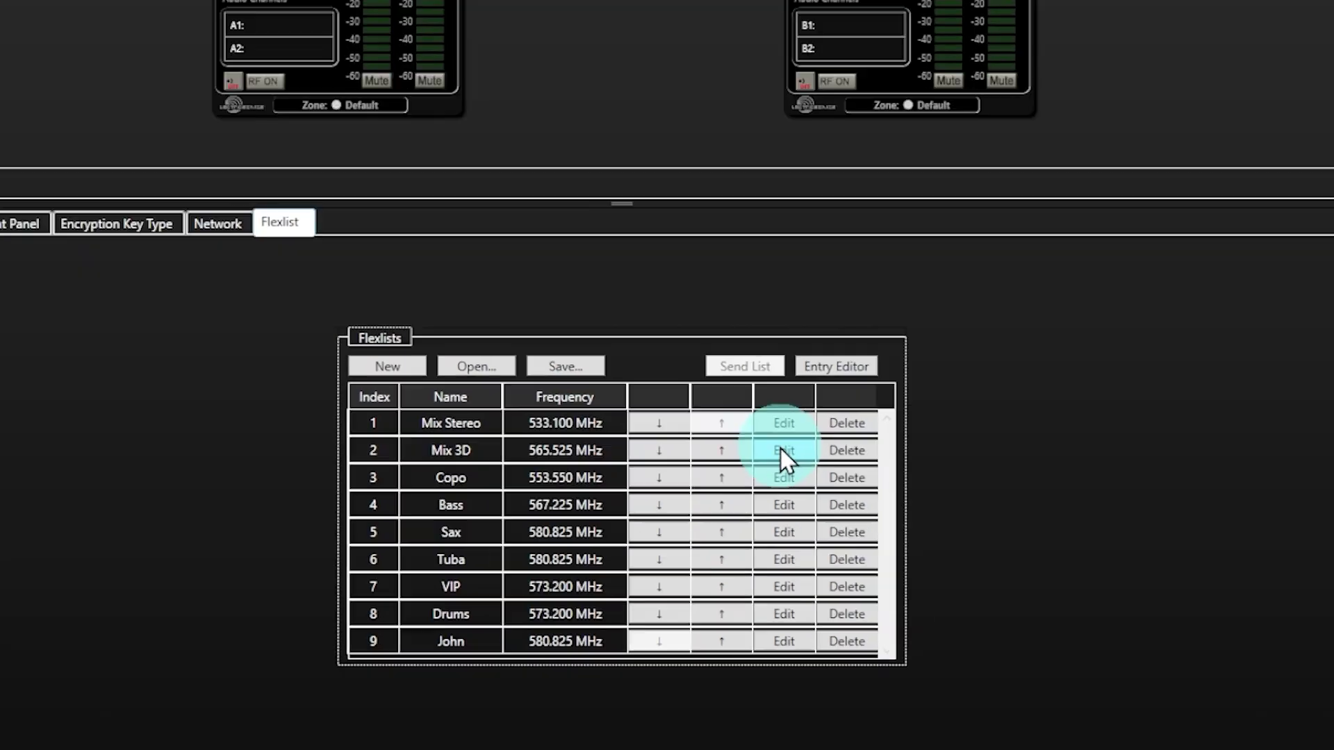
pyautogui.click(881, 501)
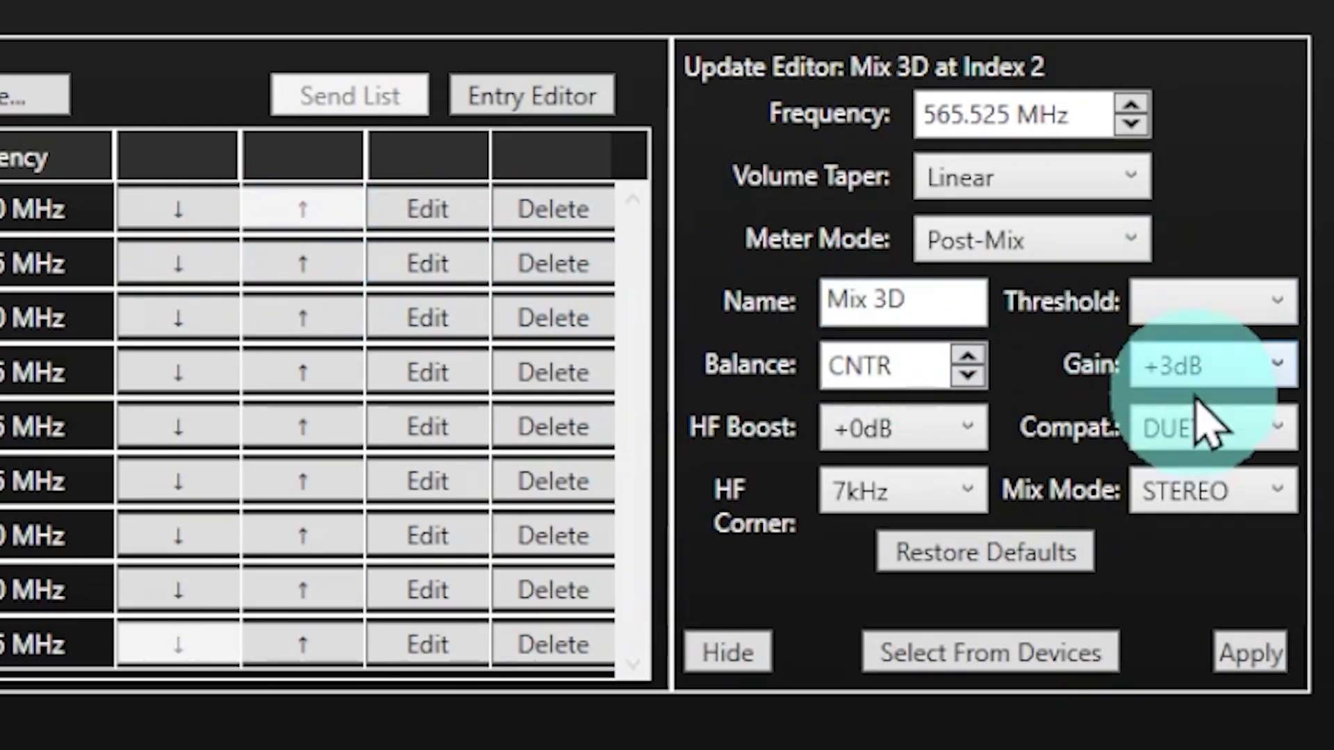
pyautogui.click(1230, 367)
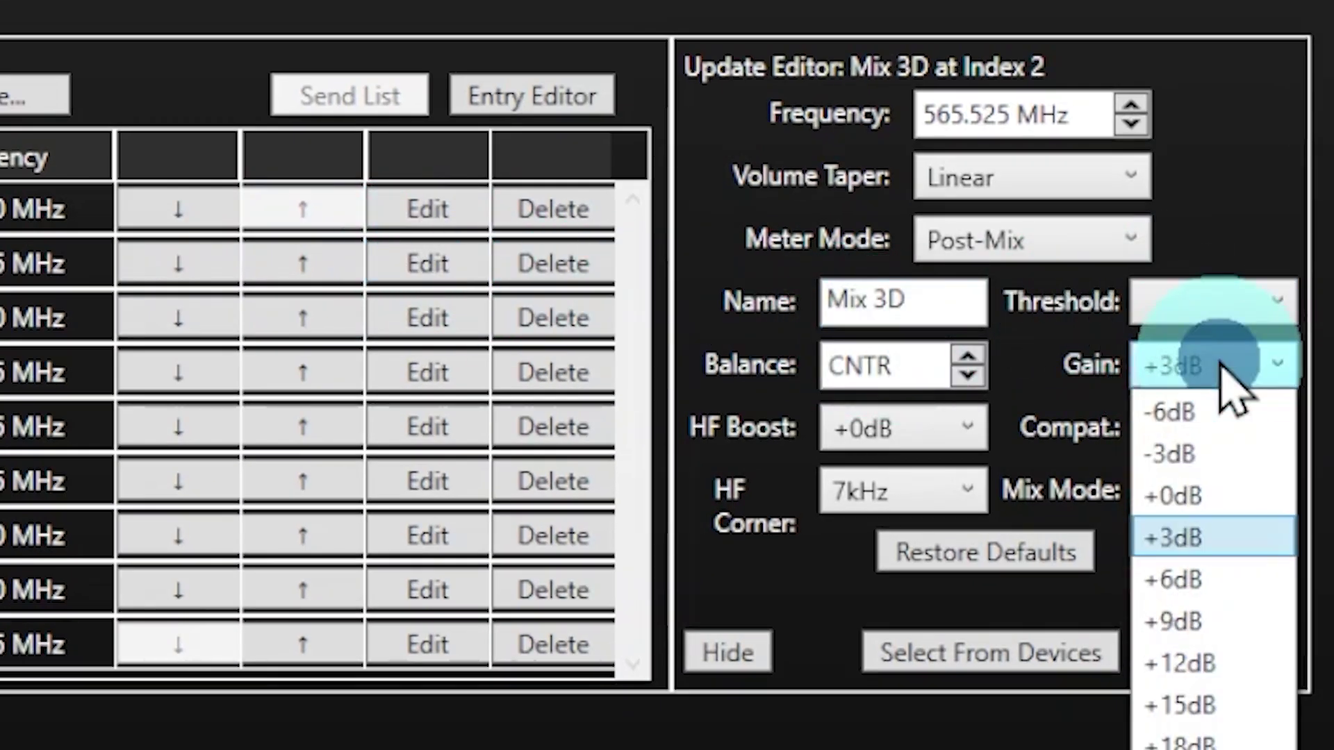
pyautogui.click(1181, 494)
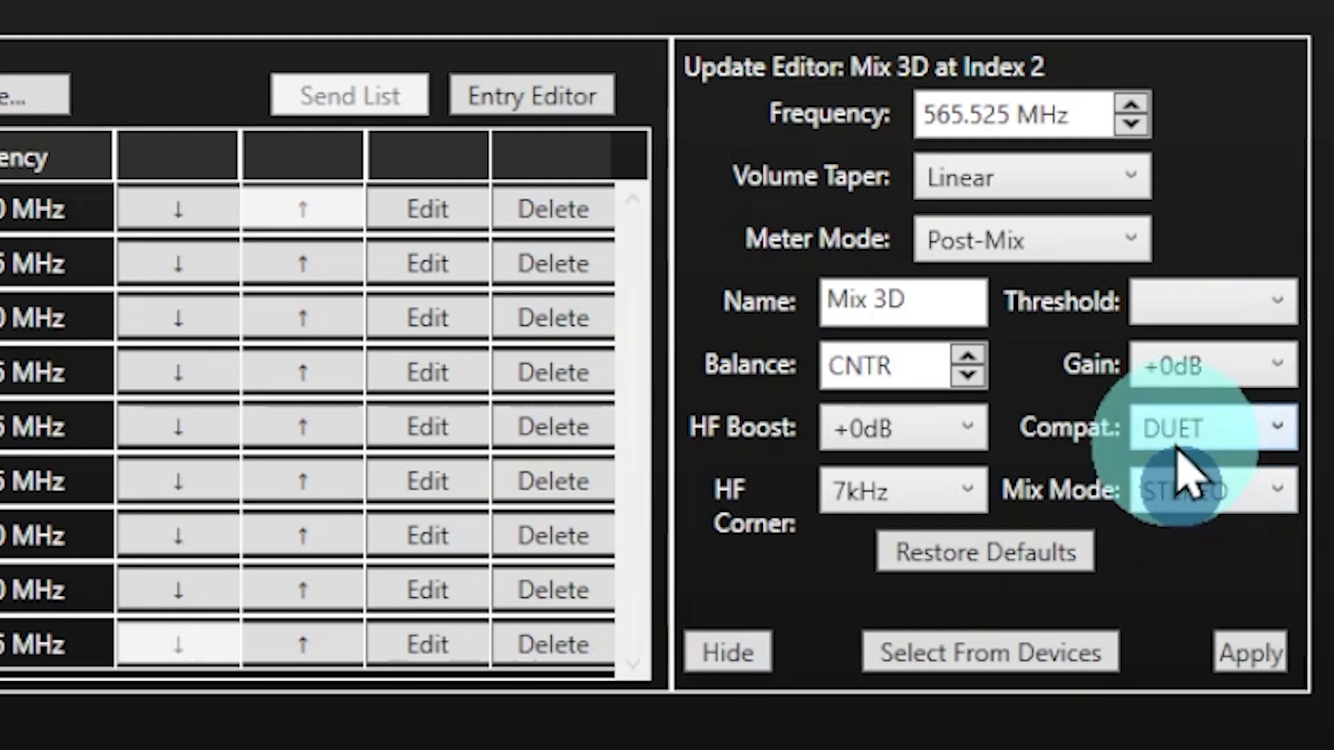
pyautogui.click(881, 495)
pyautogui.click(1042, 417)
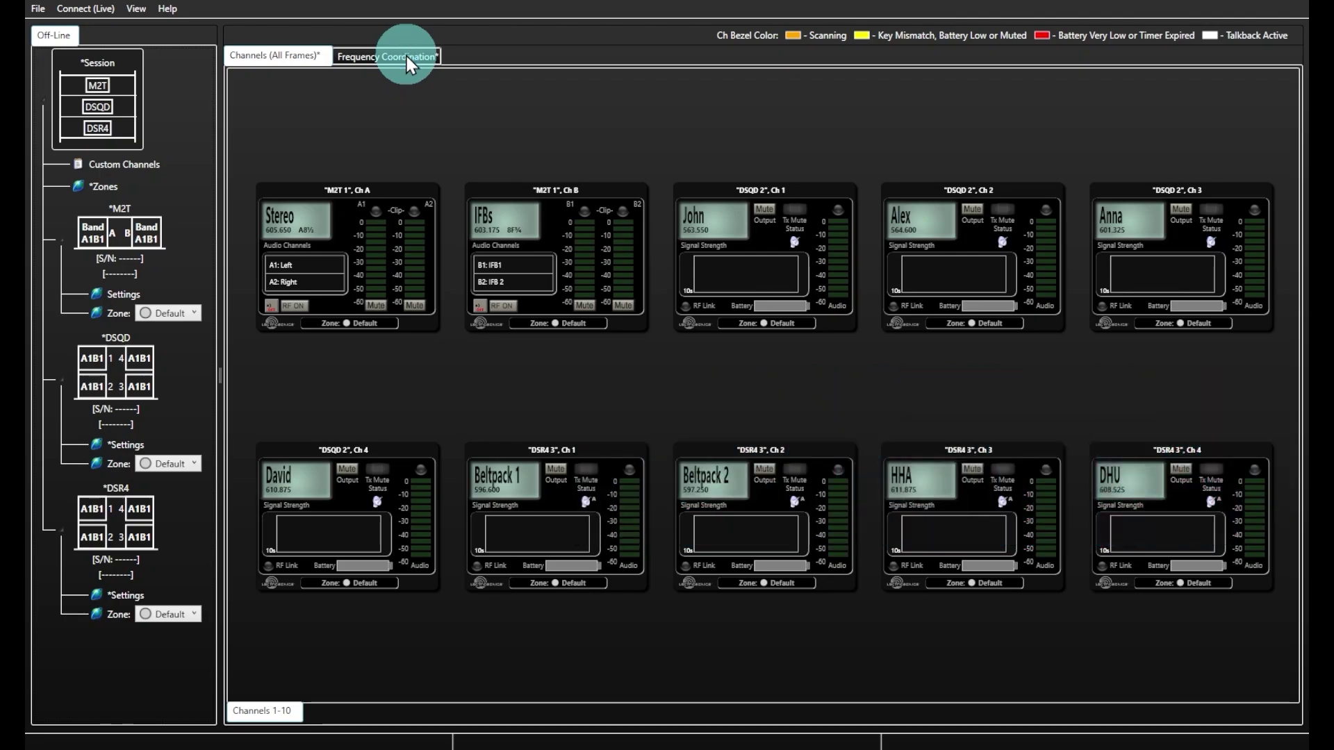
# - Switch to Frequency Coordination and start a custom exclusion zone from the spectrum plot
pyautogui.click(406, 56)
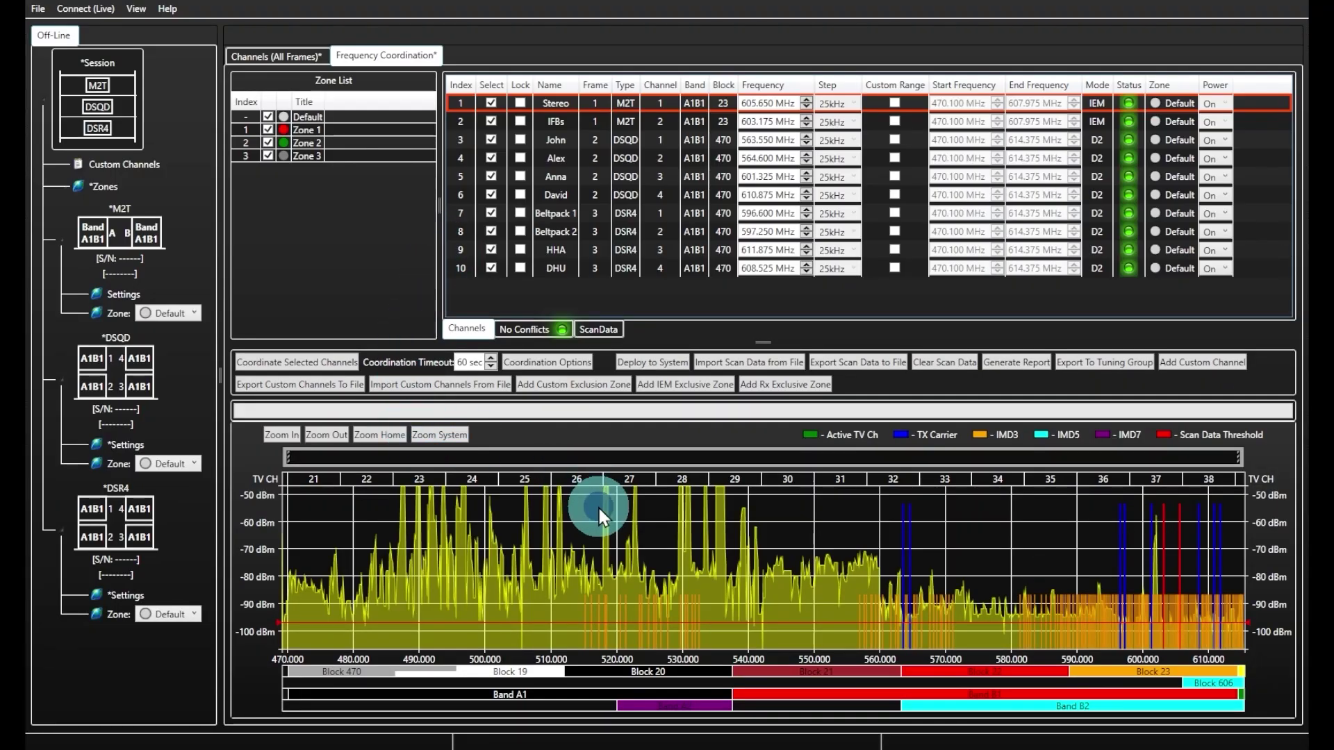
pyautogui.rightClick(597, 505)
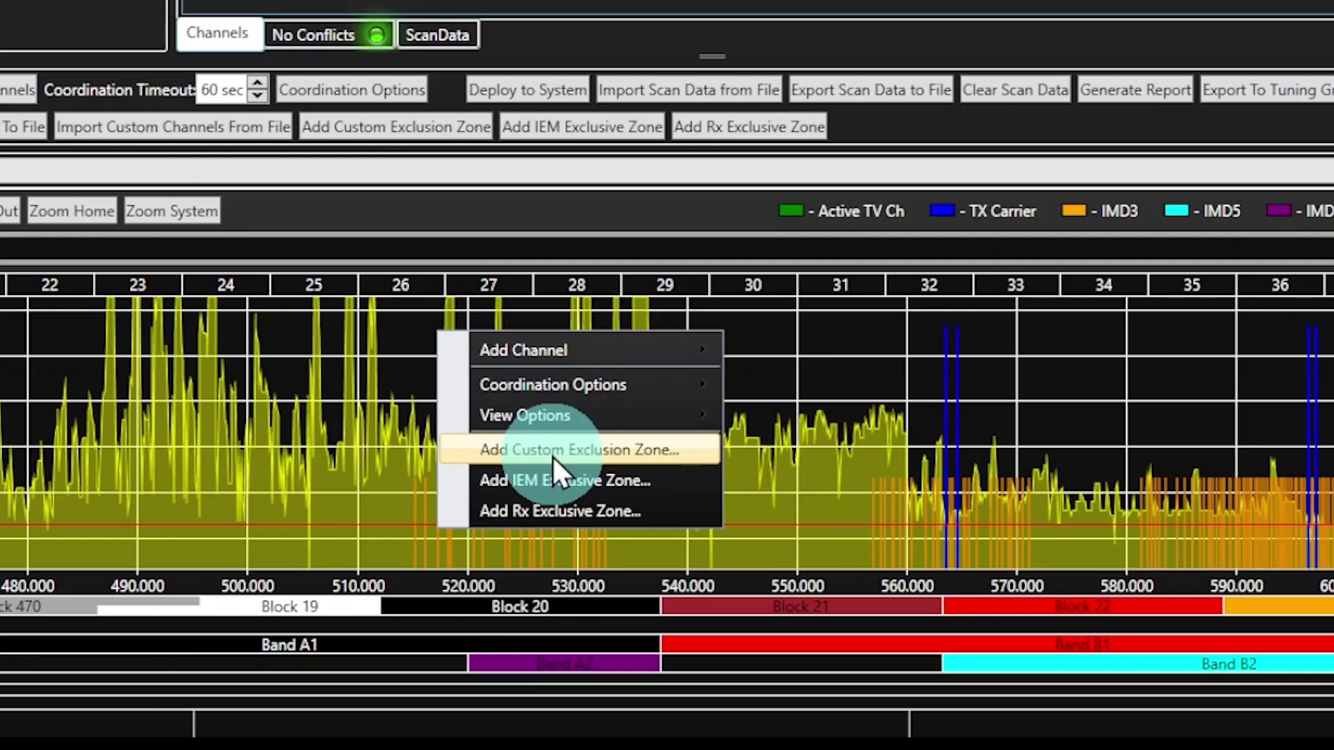
pyautogui.click(552, 454)
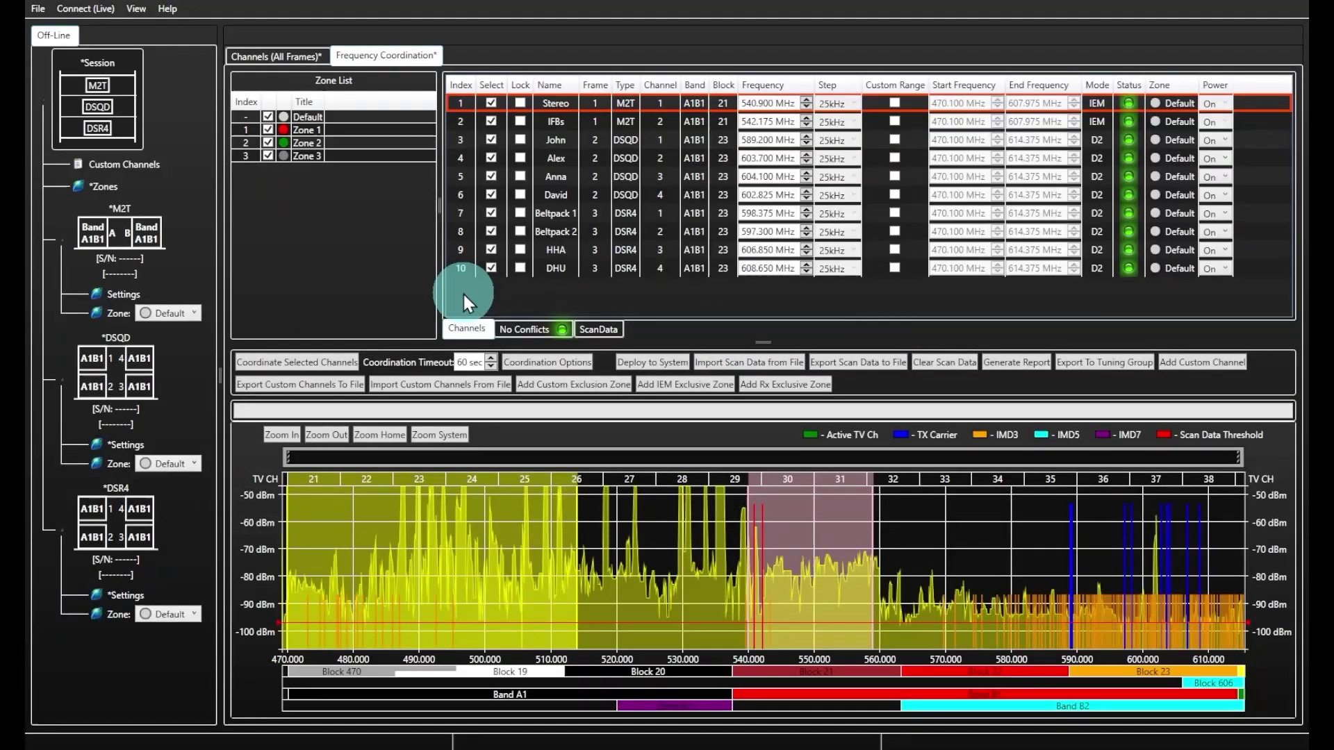
# - Confirm the 470.000 MHz custom exclusion zone and review the spectrum's zone options
pyautogui.click(507, 213)
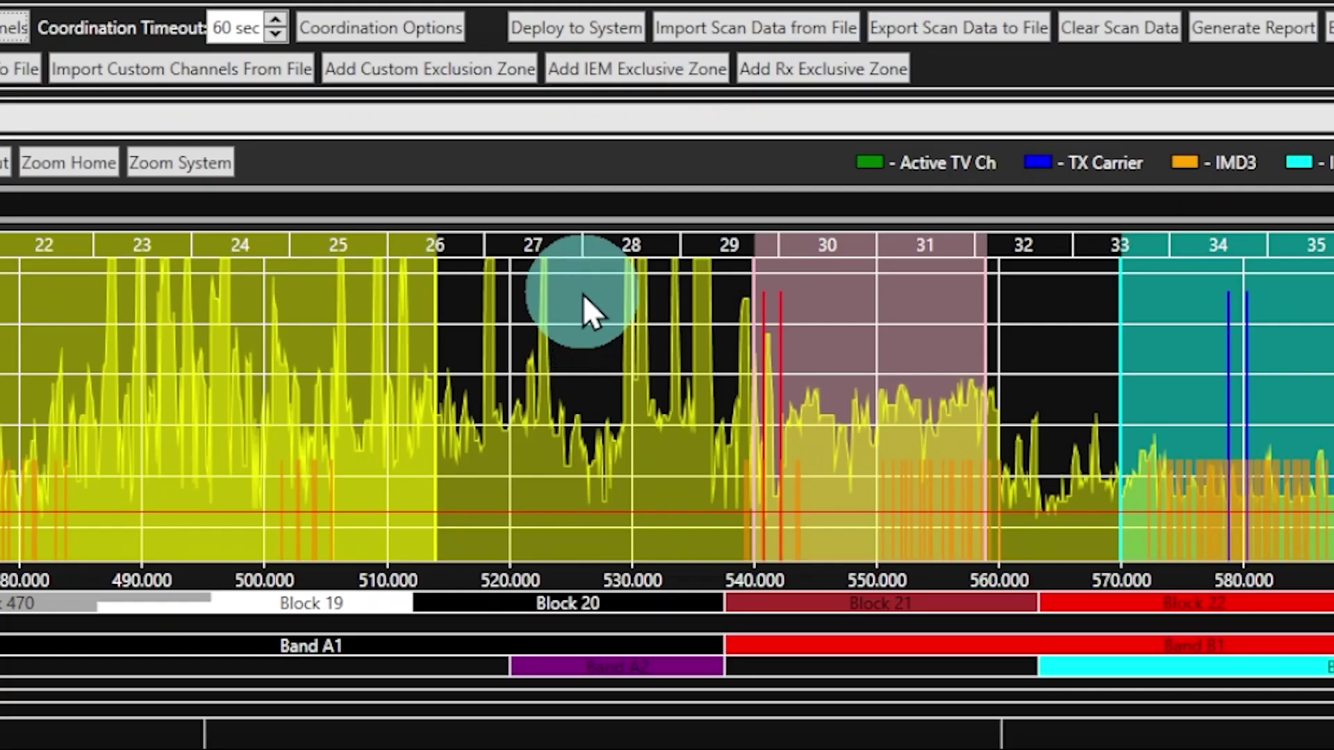
pyautogui.rightClick(582, 293)
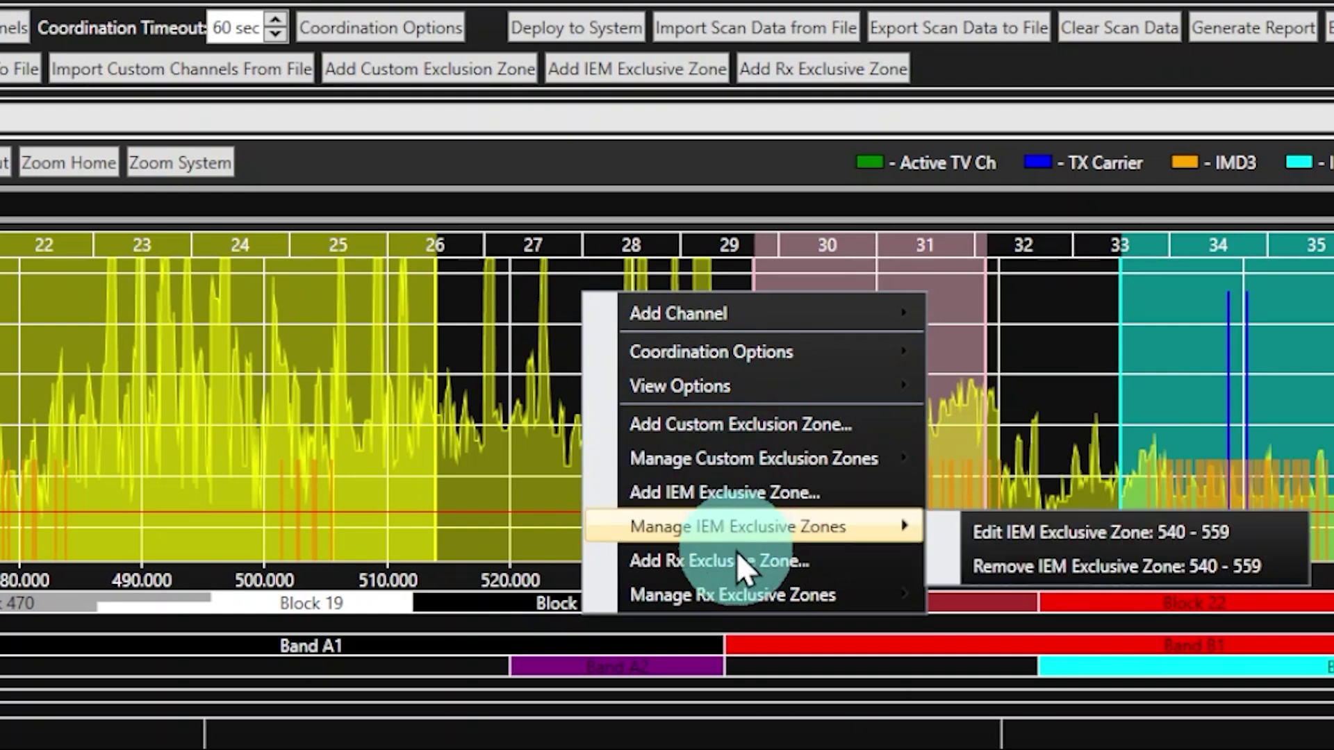
pyautogui.moveTo(741, 592)
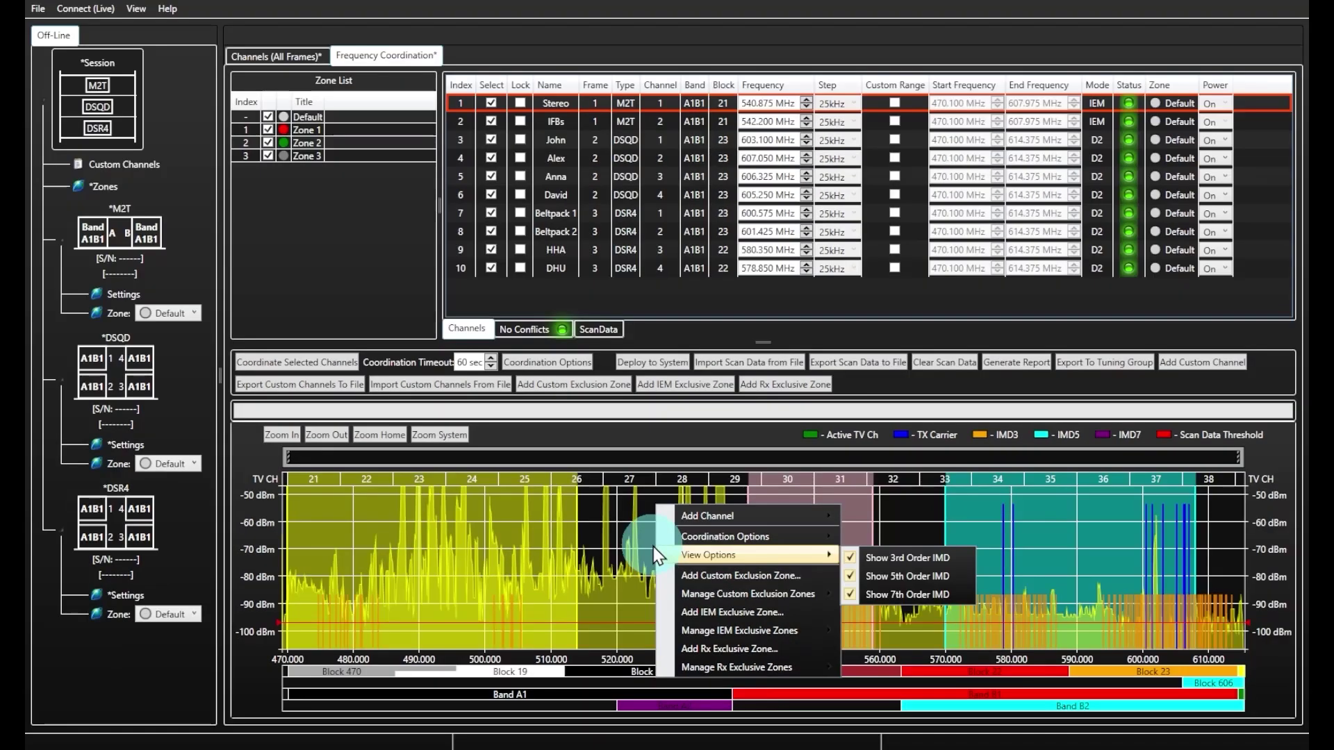
pyautogui.click(523, 319)
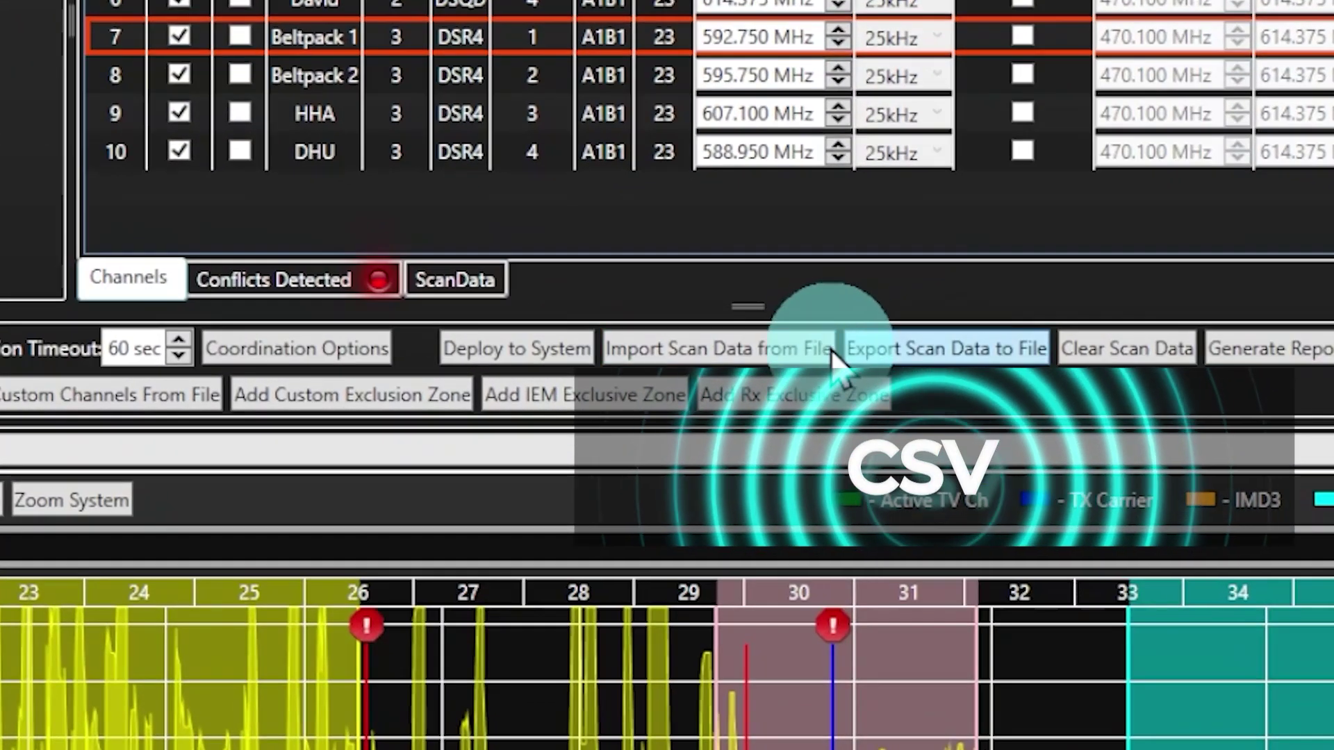
# - Import the scan data file with file type CSV Files (*.csv)
pyautogui.click(799, 361)
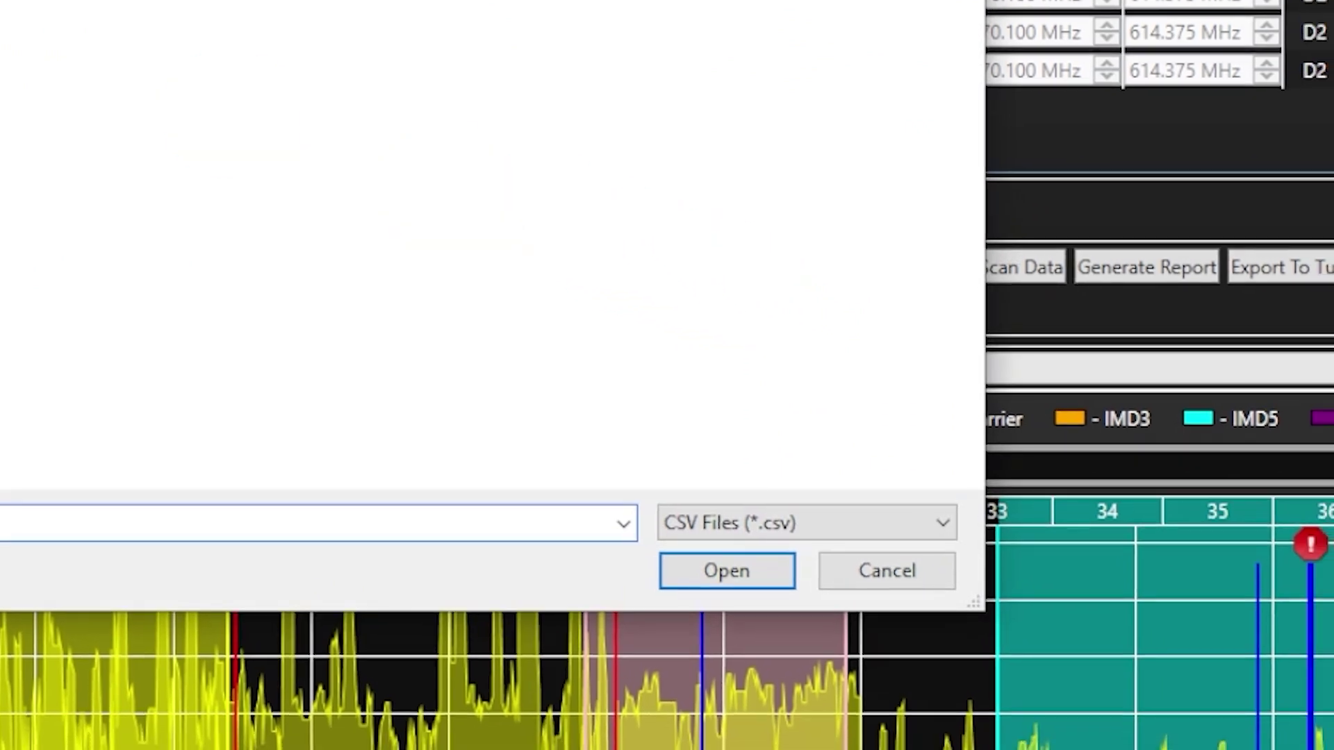
pyautogui.click(798, 526)
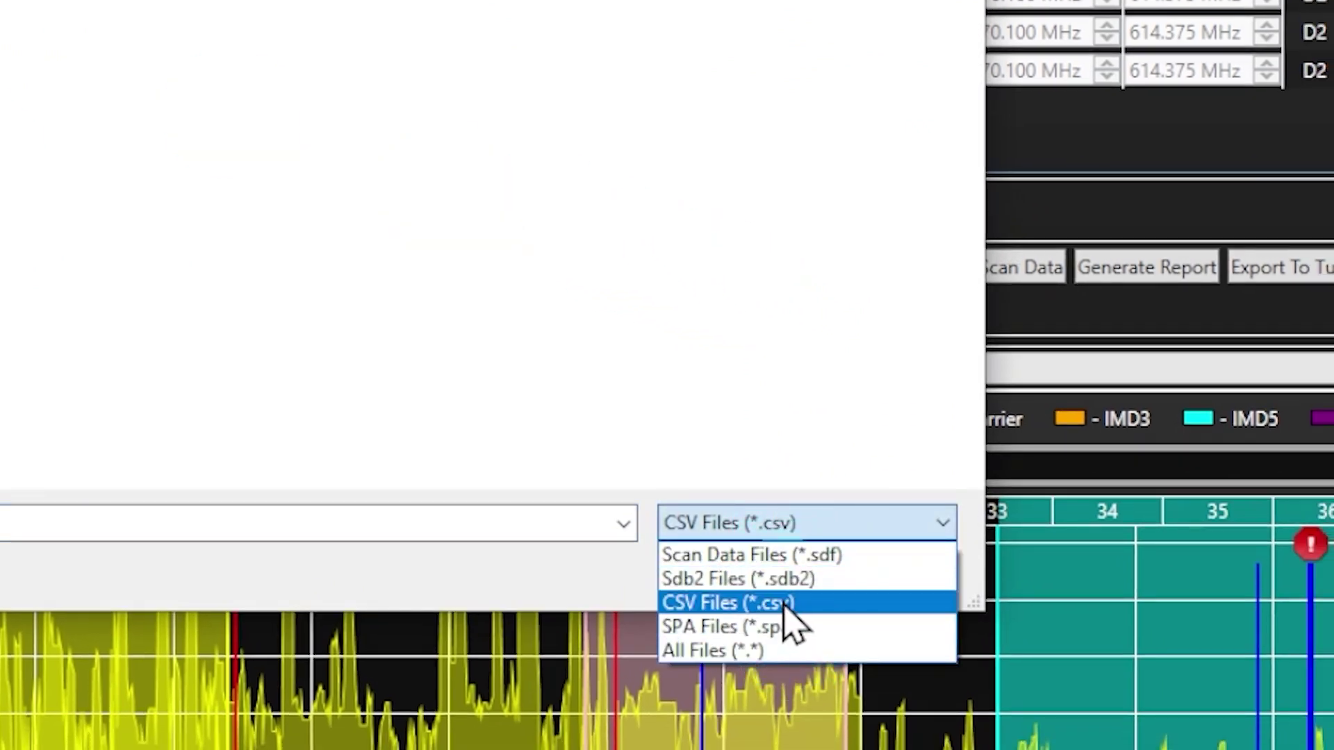
pyautogui.click(785, 603)
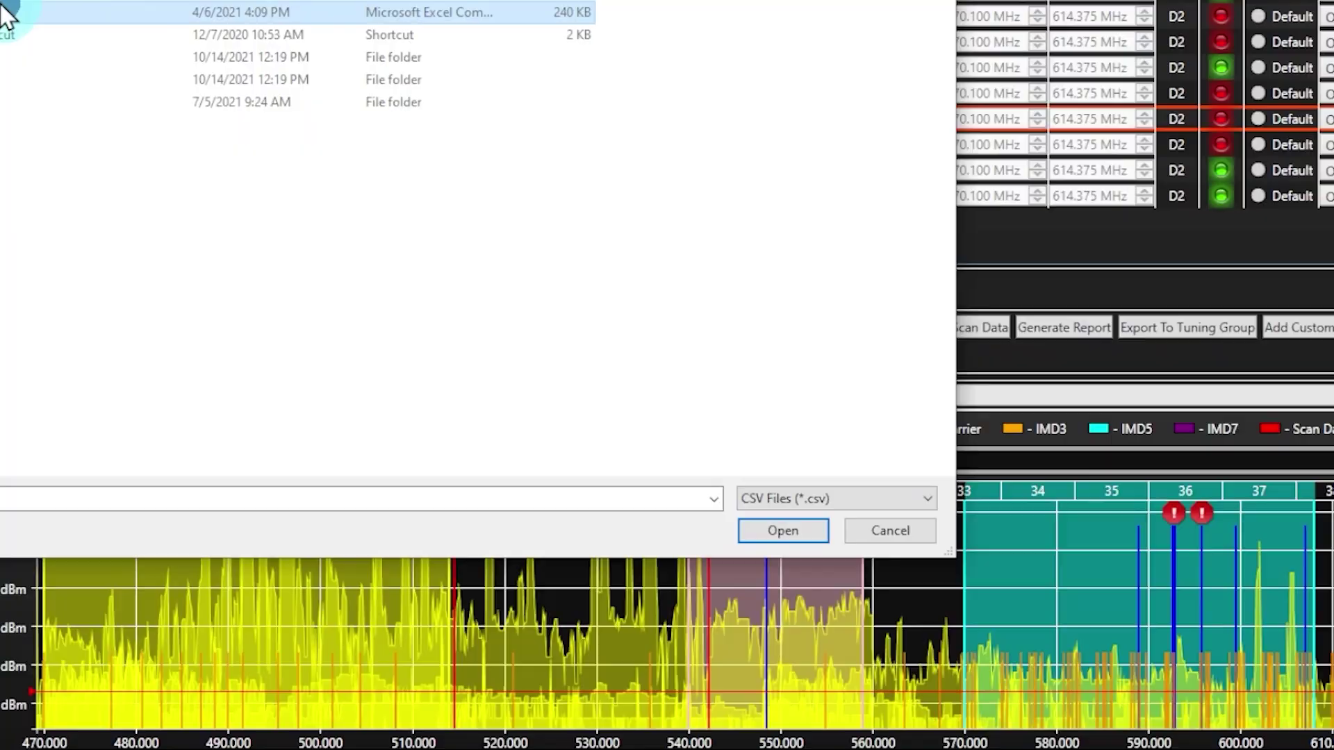
pyautogui.click(727, 570)
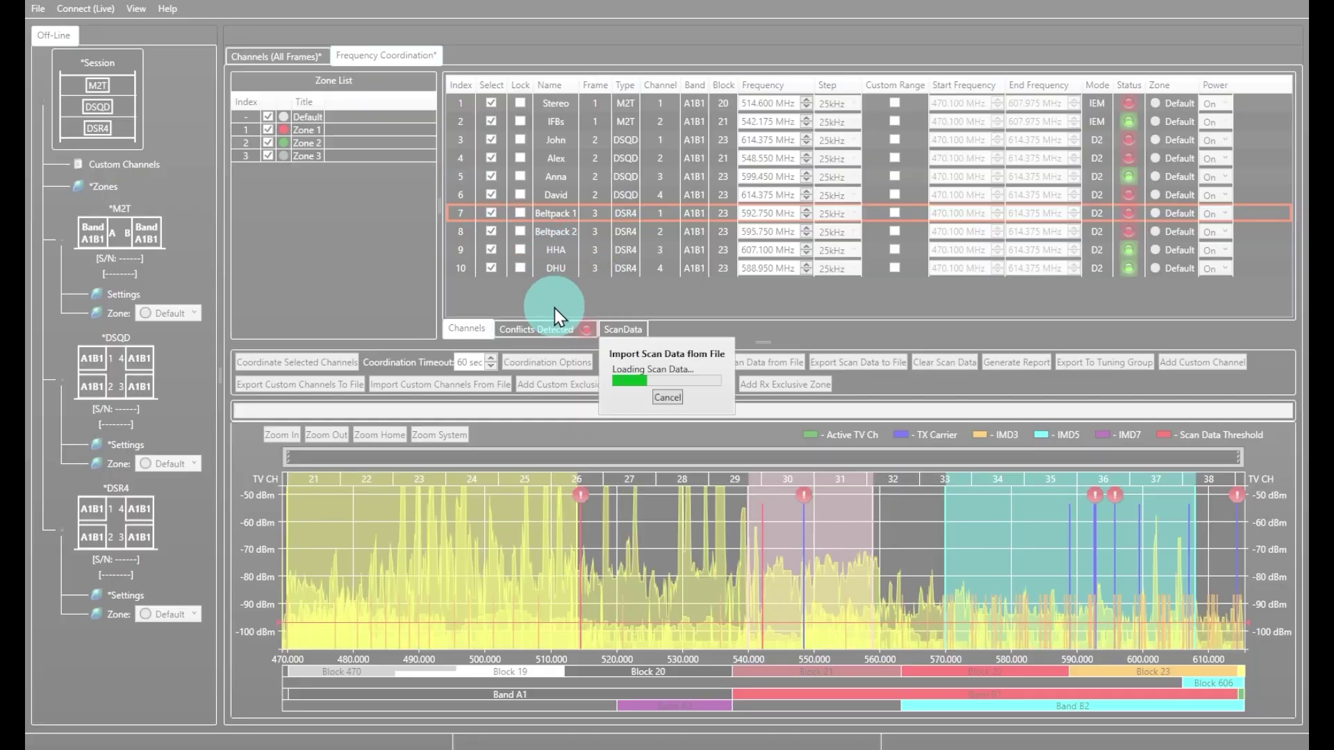